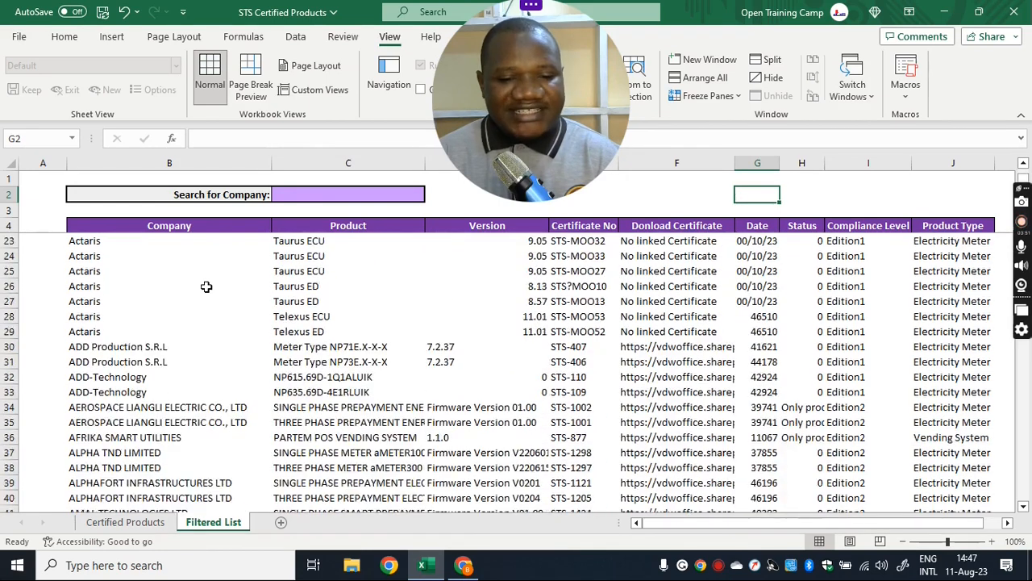
# Search the Filtered List sheet for the company Conlog and look through the matching products.
pyautogui.scroll(6, 209, 288)
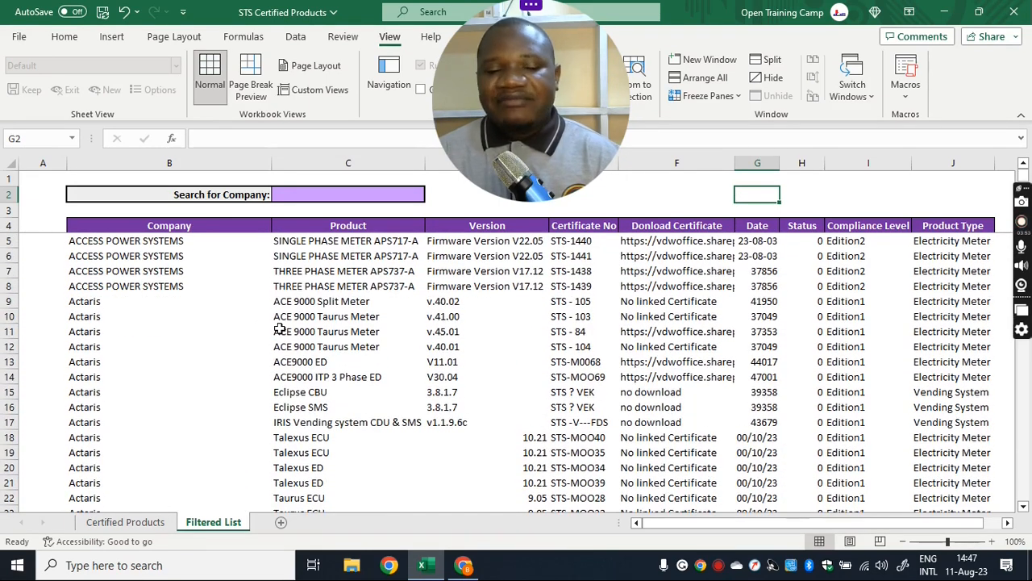
pyautogui.scroll(-10, 283, 326)
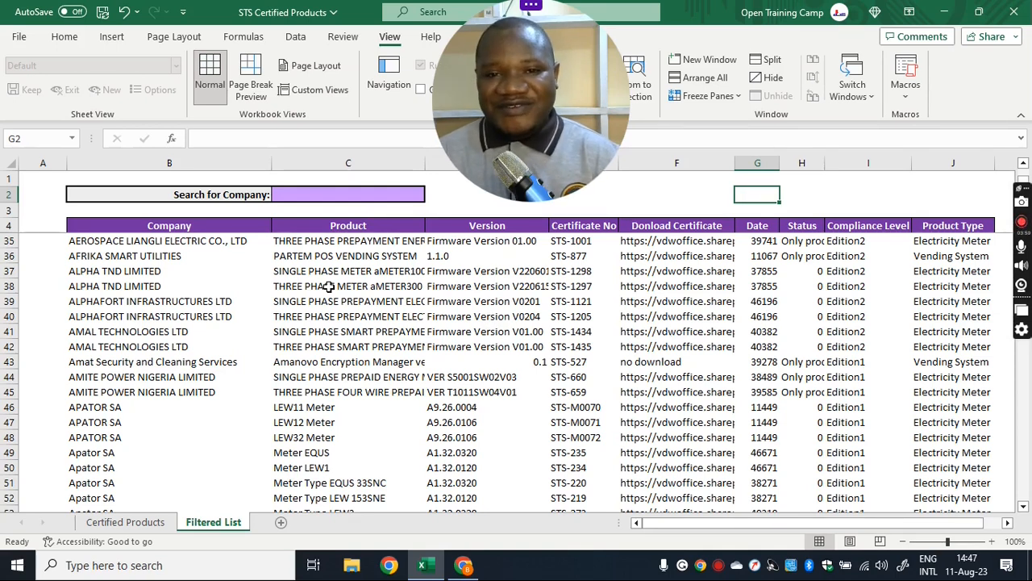
pyautogui.scroll(-5, 329, 287)
pyautogui.scroll(14, 329, 287)
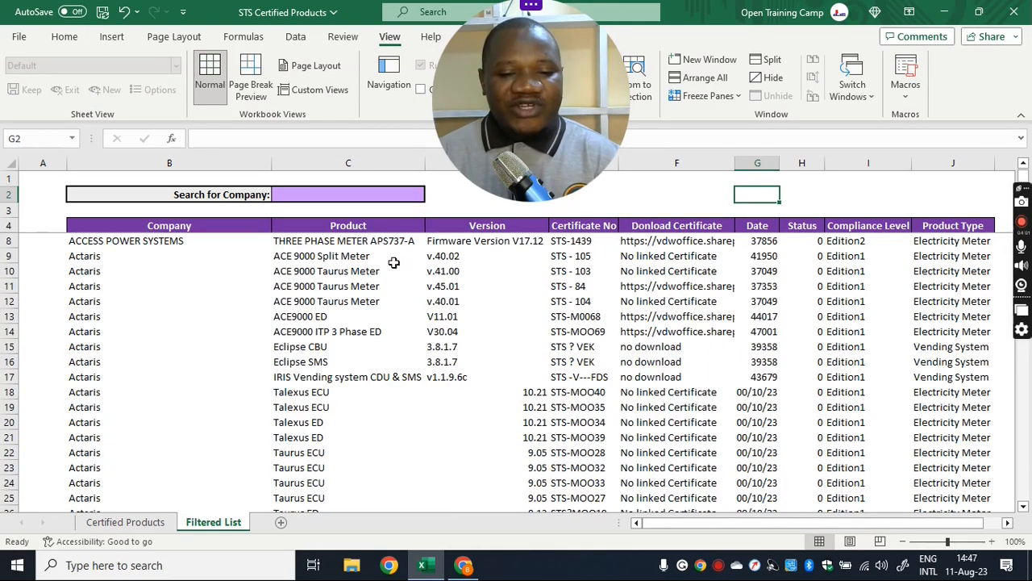
pyautogui.click(317, 195)
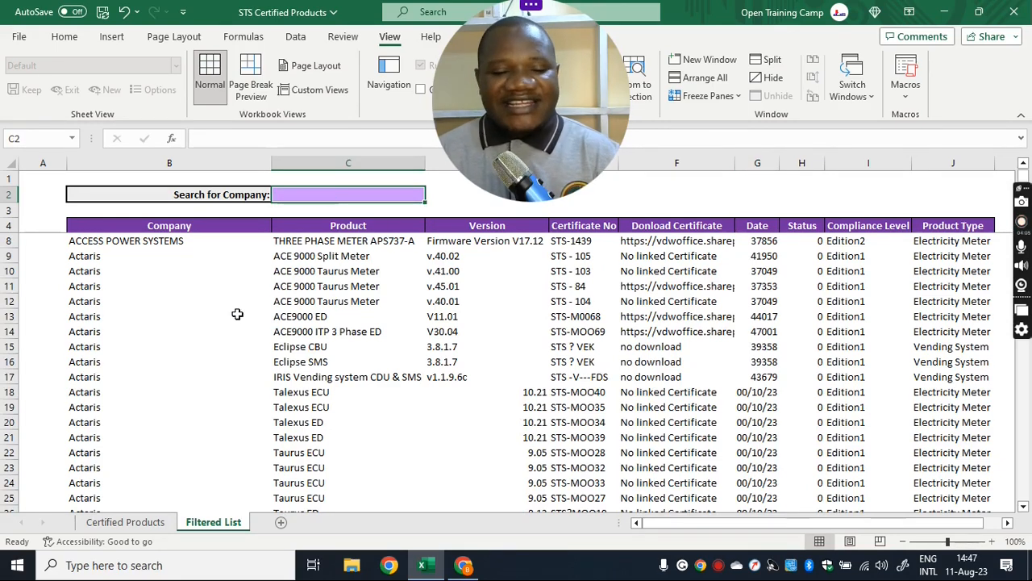
pyautogui.scroll(-18, 130, 299)
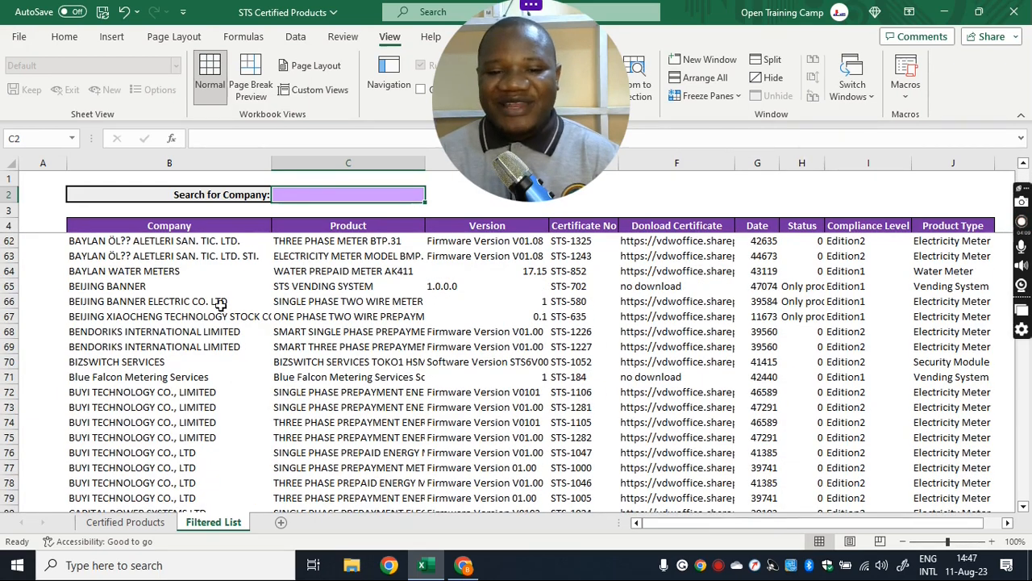
pyautogui.scroll(5, 234, 274)
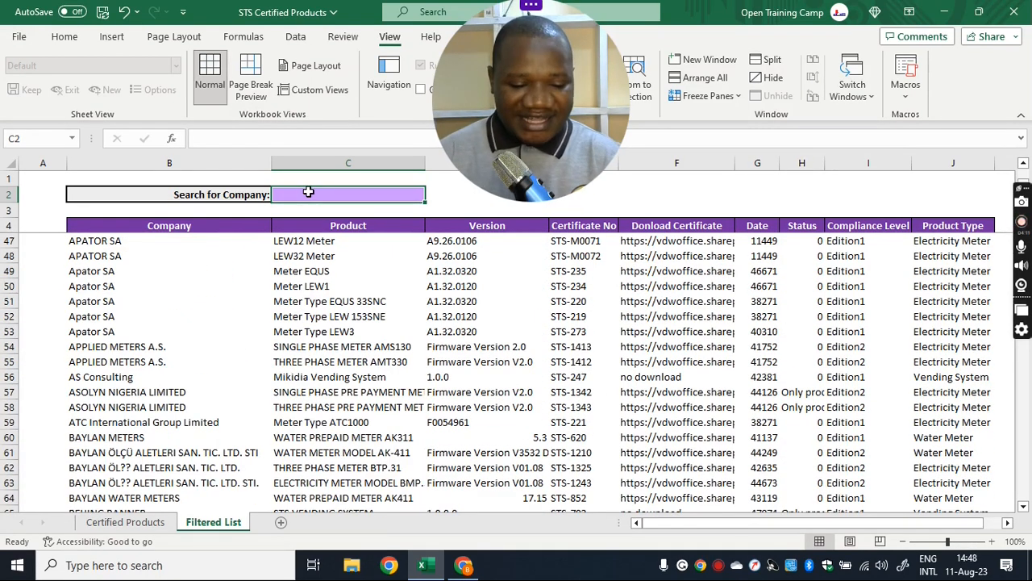
pyautogui.write('Conlog')
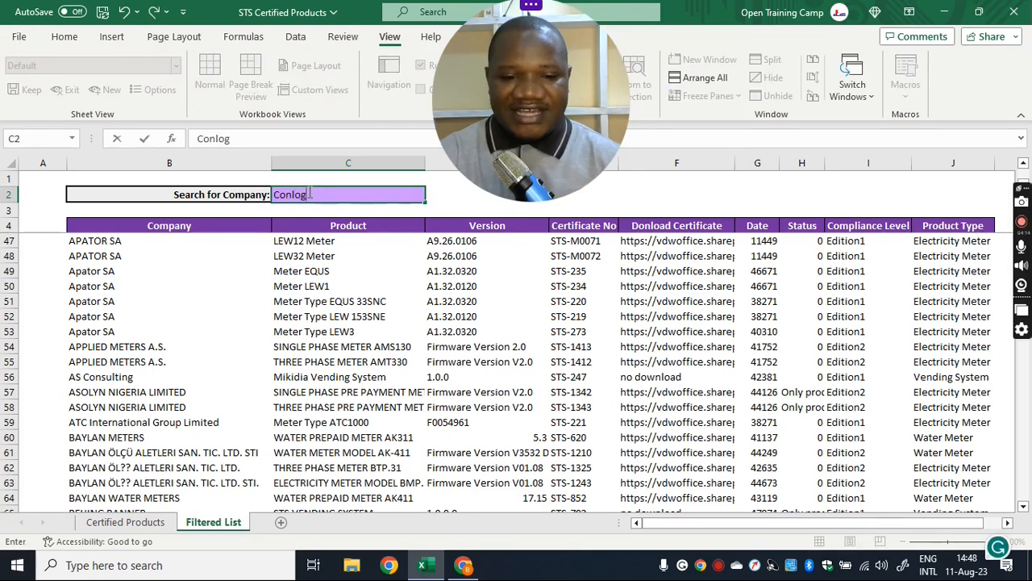
pyautogui.press('Return')
pyautogui.scroll(-15, 167, 297)
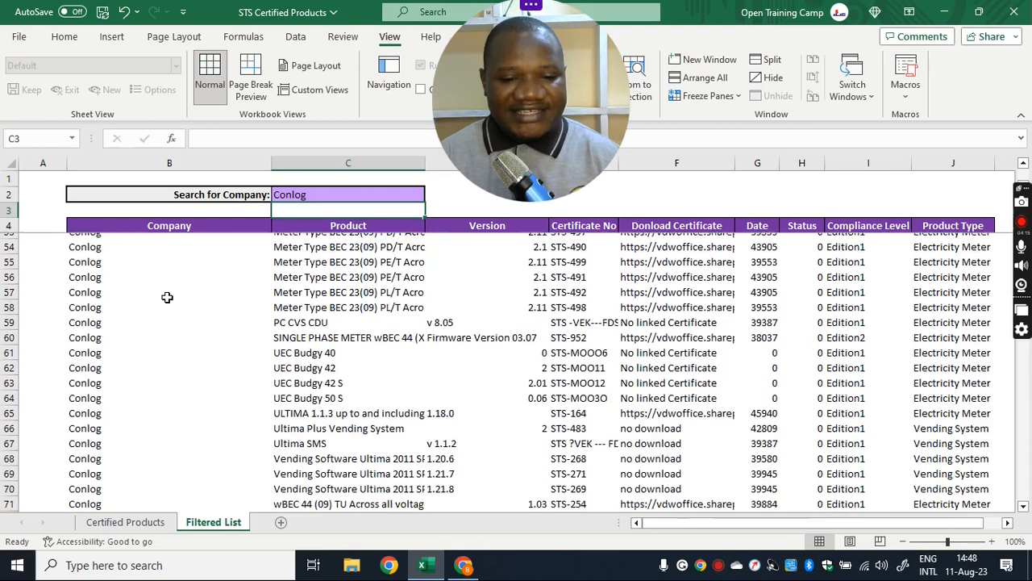
pyautogui.scroll(19, 174, 297)
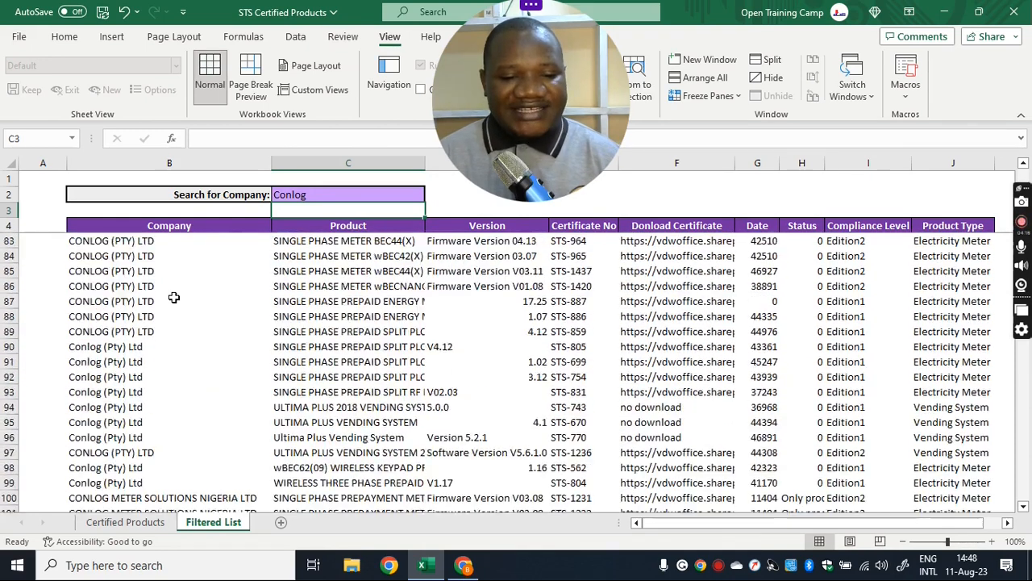
pyautogui.scroll(7, 177, 297)
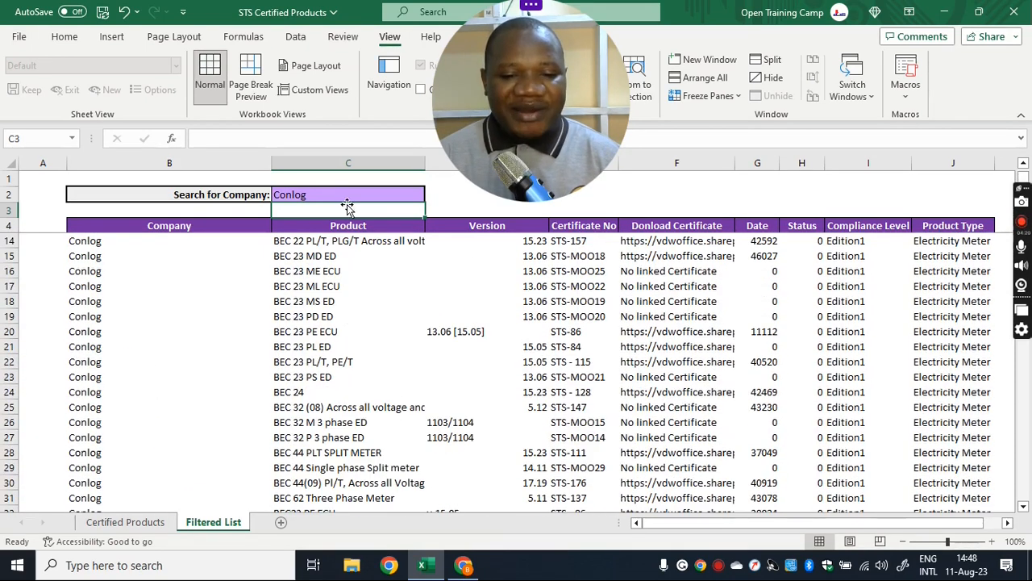
# Replace the company search term with Sanxing and review the matching products.
pyautogui.click(320, 196)
pyautogui.press('BackSpace')
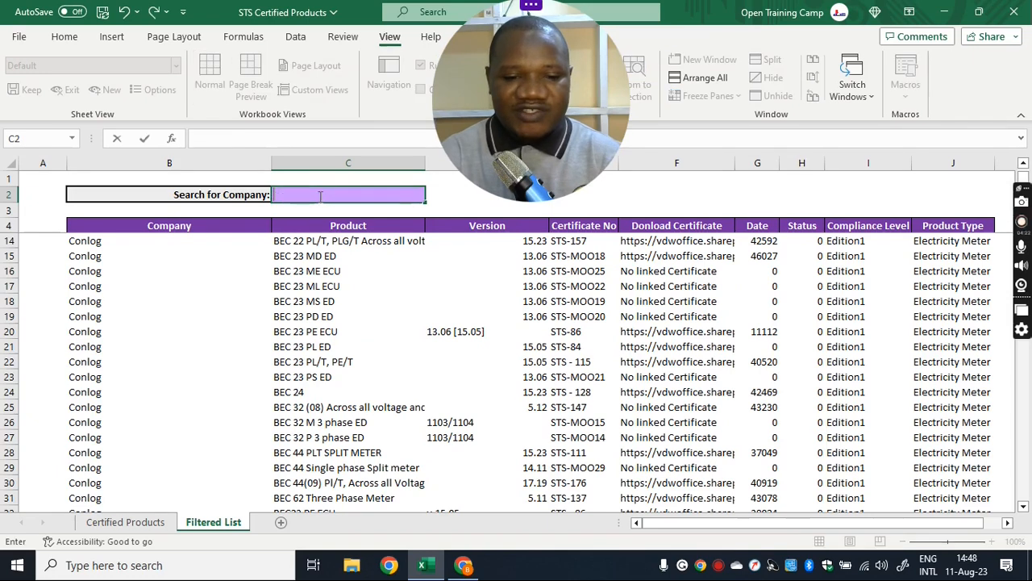
pyautogui.write('Sanxing')
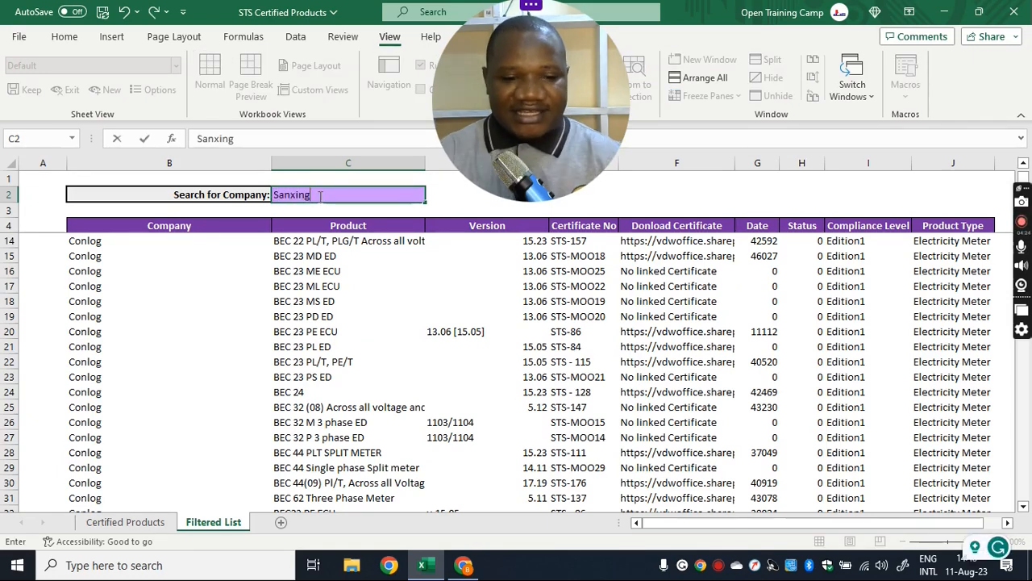
pyautogui.press('Return')
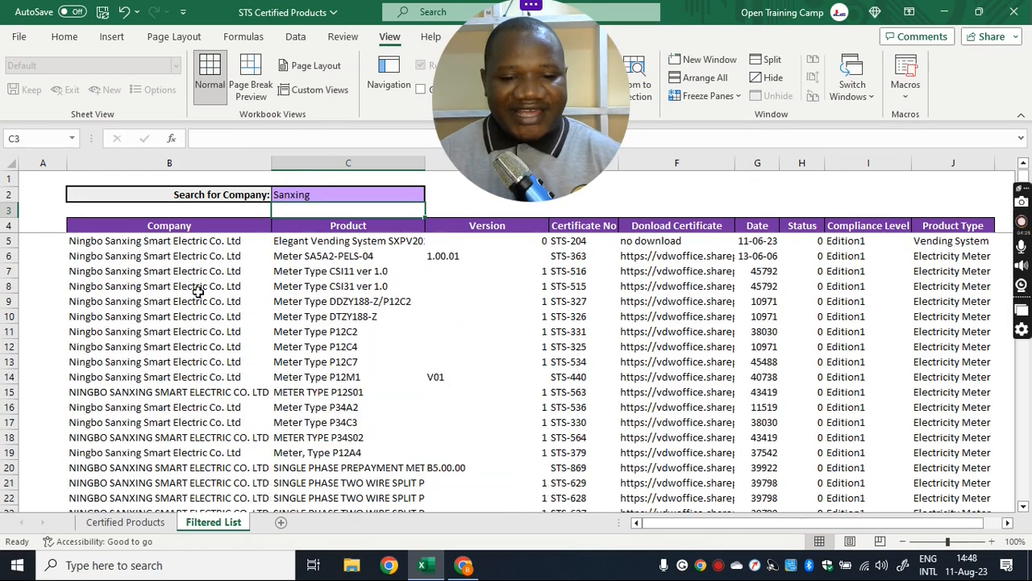
pyautogui.scroll(-15, 197, 292)
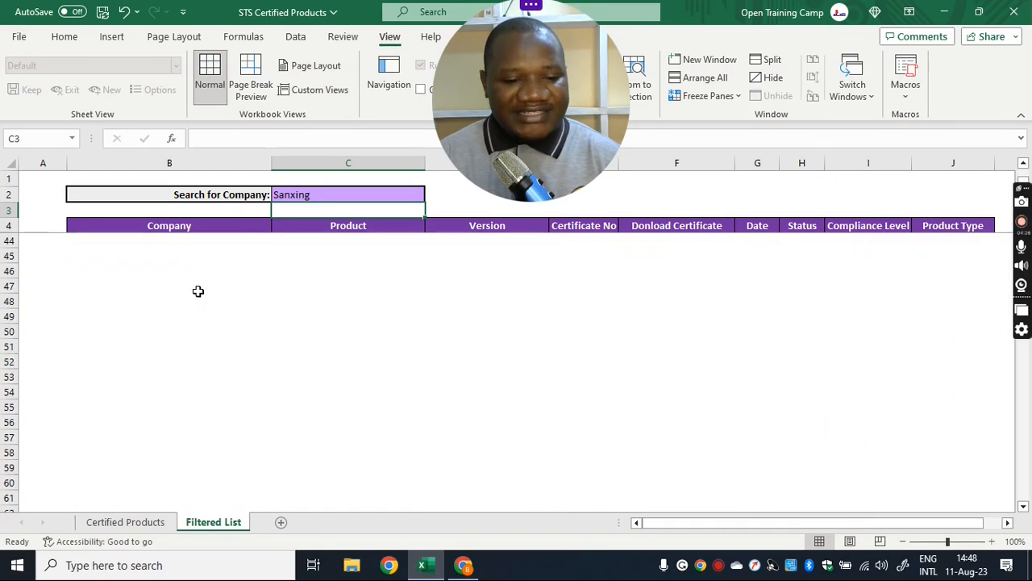
pyautogui.scroll(11, 212, 292)
pyautogui.scroll(4, 212, 292)
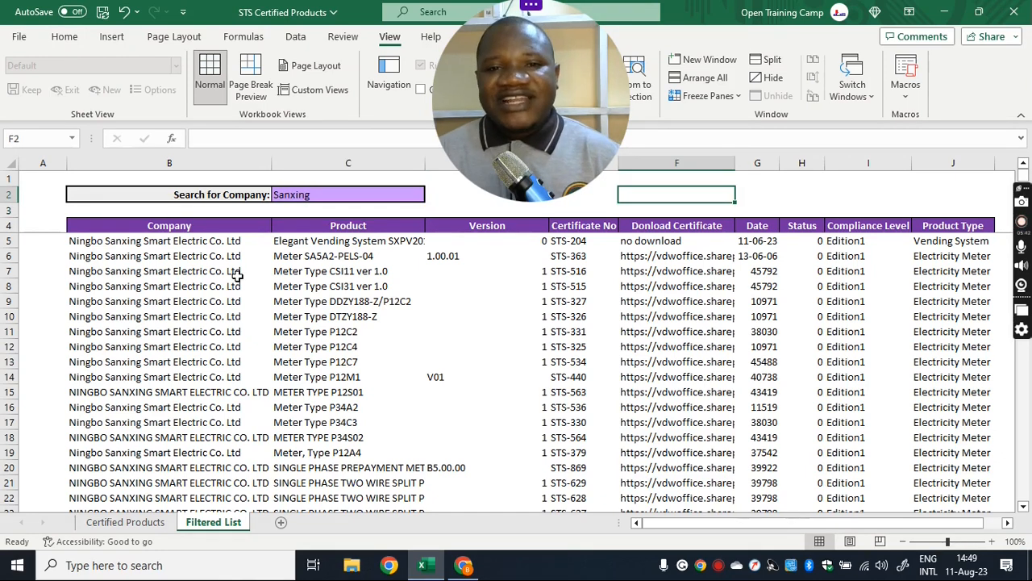
pyautogui.scroll(-4, 237, 277)
pyautogui.scroll(4, 237, 277)
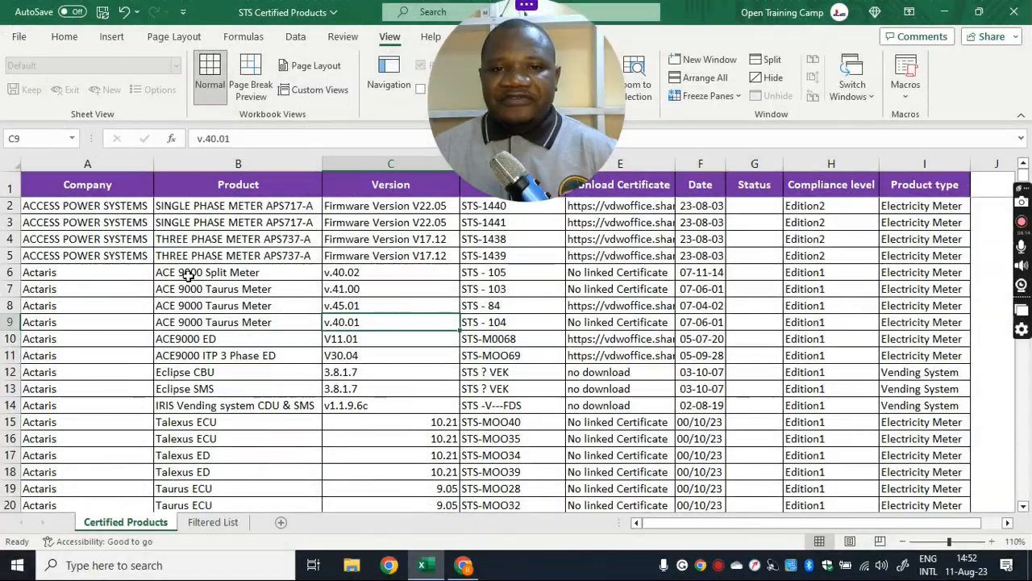
# Look through the source records on the Certified Products sheet.
pyautogui.scroll(-5, 187, 276)
pyautogui.scroll(5, 184, 274)
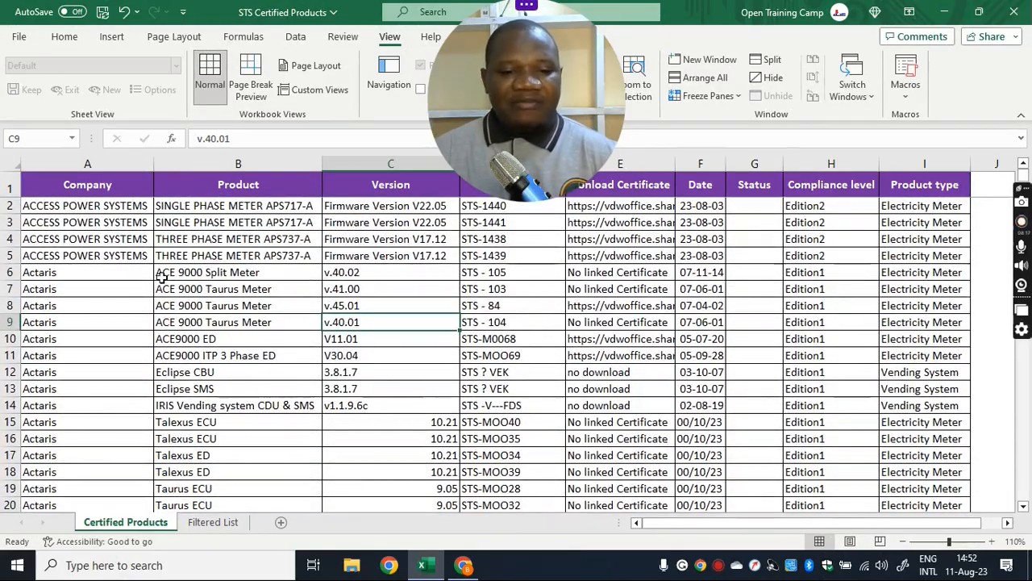
pyautogui.scroll(-12, 388, 277)
pyautogui.scroll(12, 387, 277)
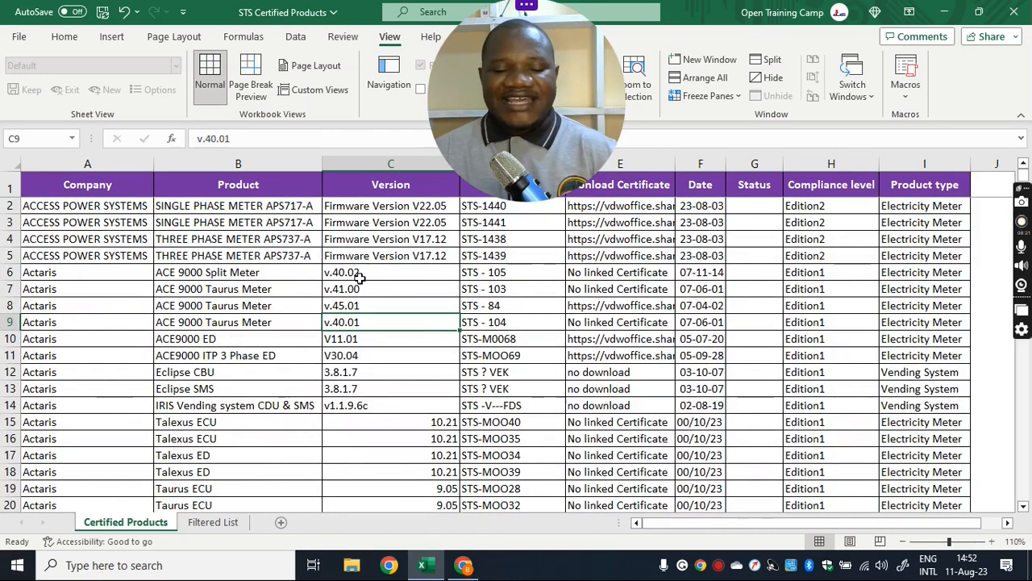
pyautogui.scroll(-19, 359, 277)
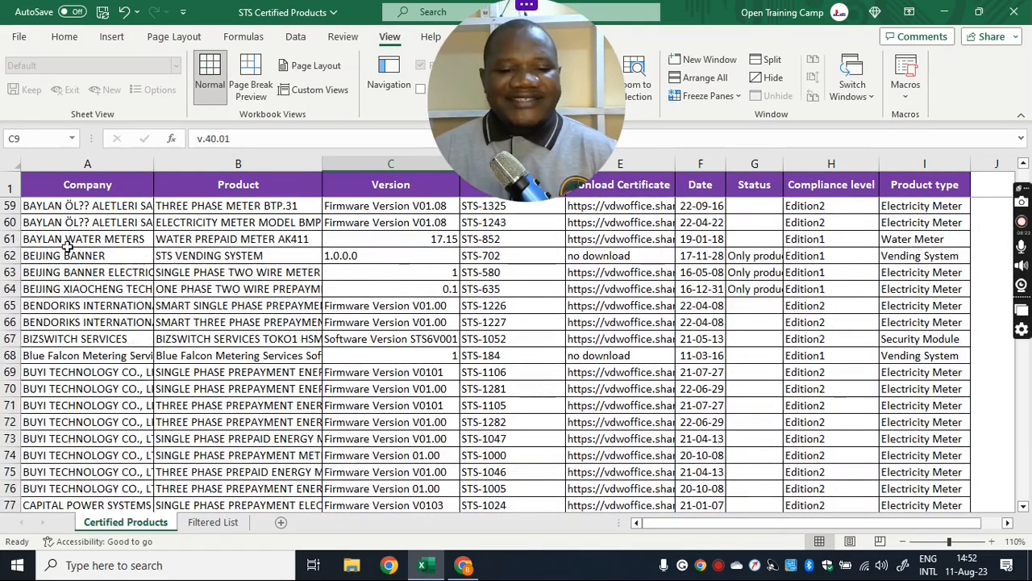
pyautogui.scroll(19, 195, 232)
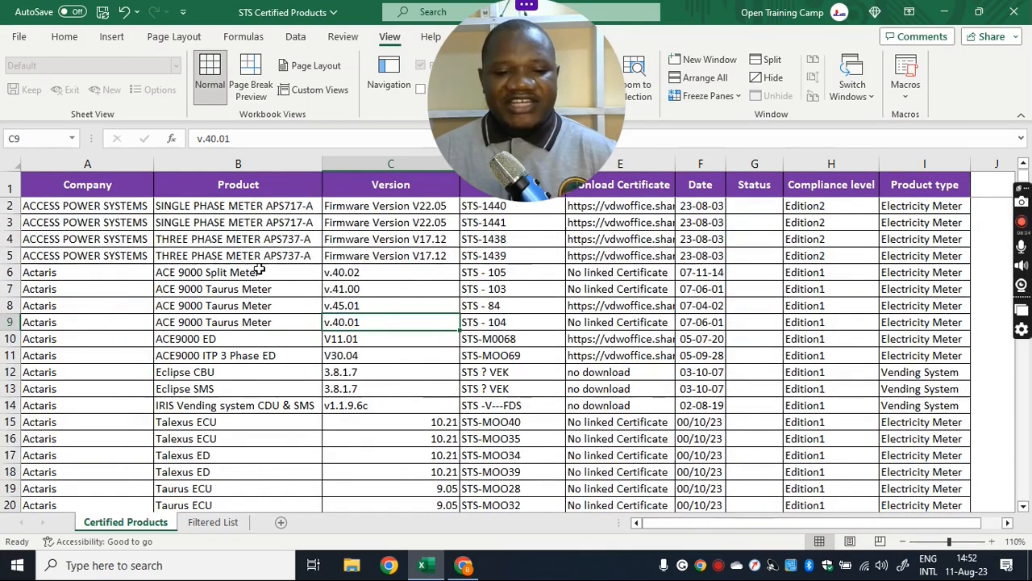
# Start a FILTER formula in cell B5 of the Filtered List sheet, under the Company header.
pyautogui.click(214, 522)
pyautogui.click(156, 314)
pyautogui.scroll(-5, 308, 319)
pyautogui.scroll(5, 308, 319)
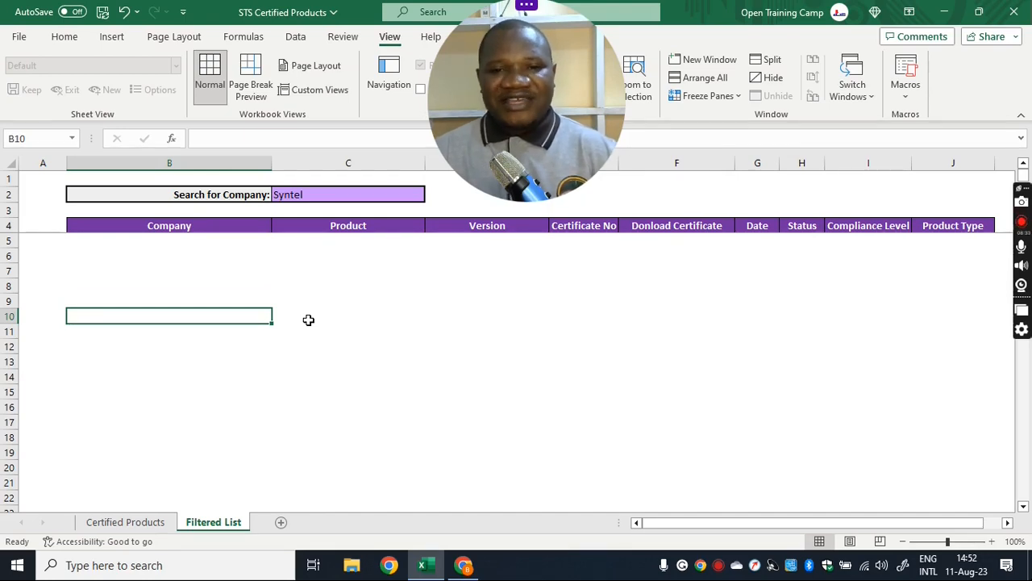
pyautogui.click(300, 352)
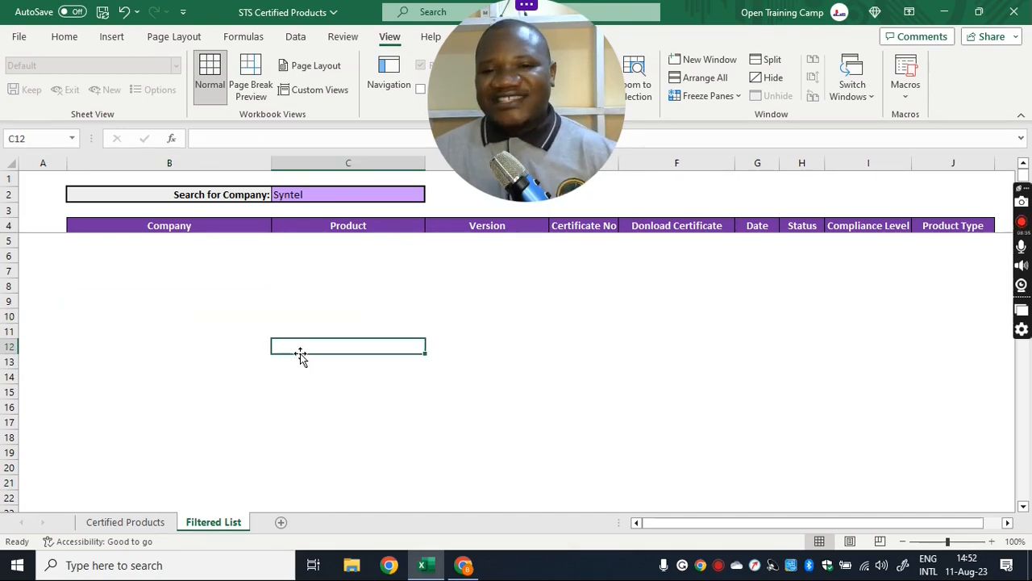
pyautogui.click(120, 313)
pyautogui.click(100, 243)
pyautogui.write('=')
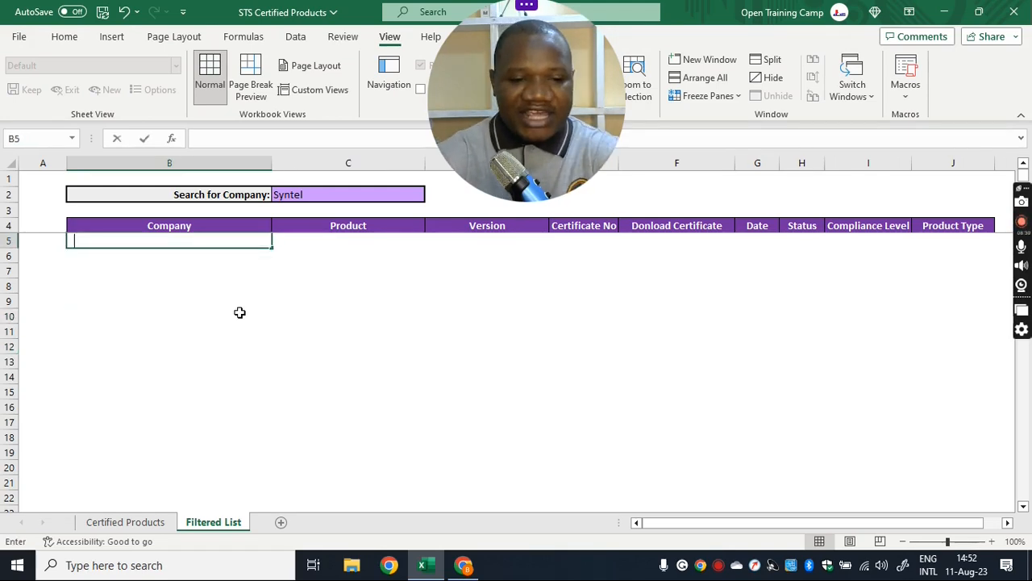
pyautogui.write('filte')
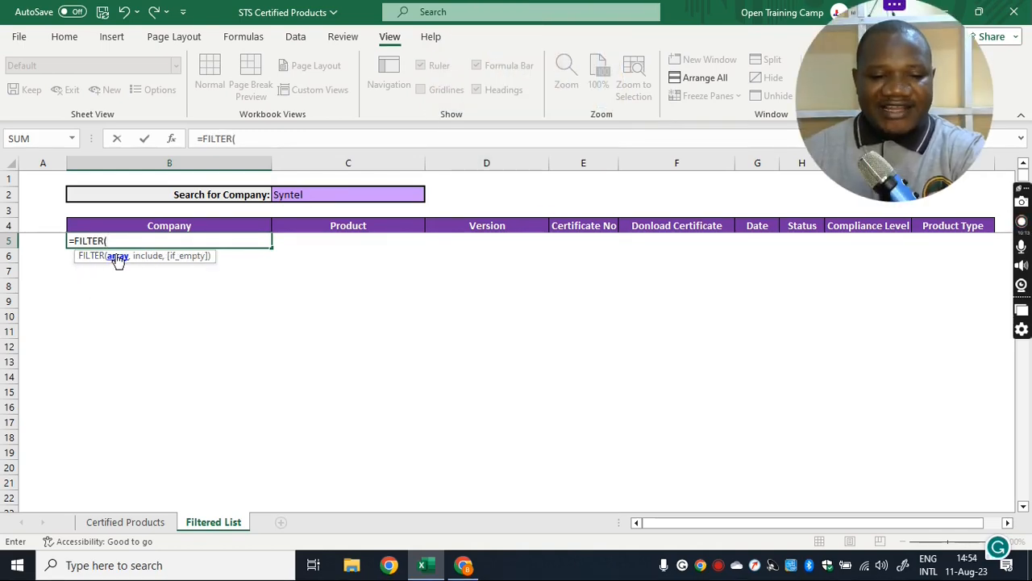
# Set the FILTER array to the absolute range $A$2:$I$1383 on the Certified Products sheet.
pyautogui.click(121, 523)
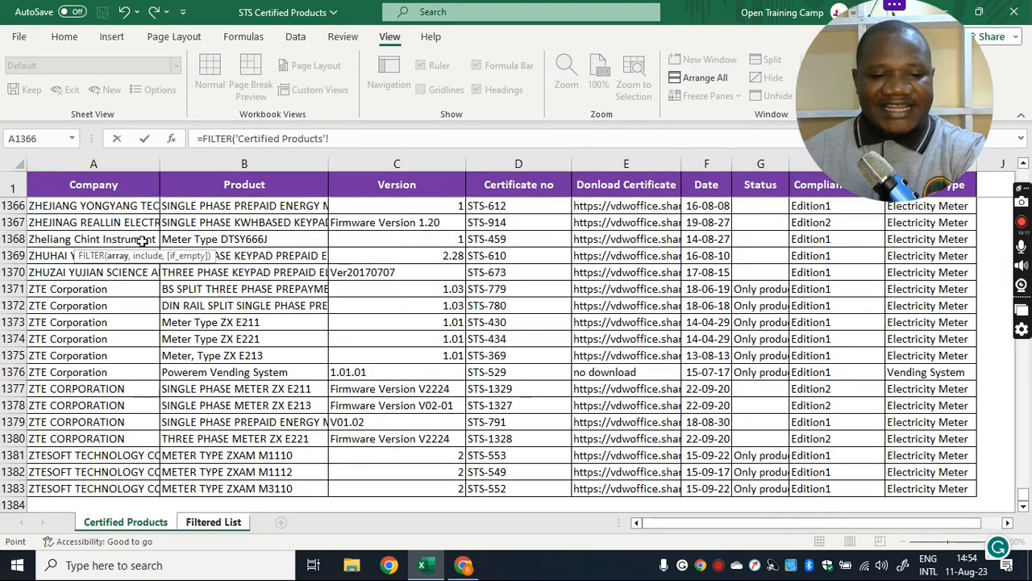
pyautogui.moveTo(1025, 497); pyautogui.dragTo(1024, 169)
pyautogui.click(57, 208)
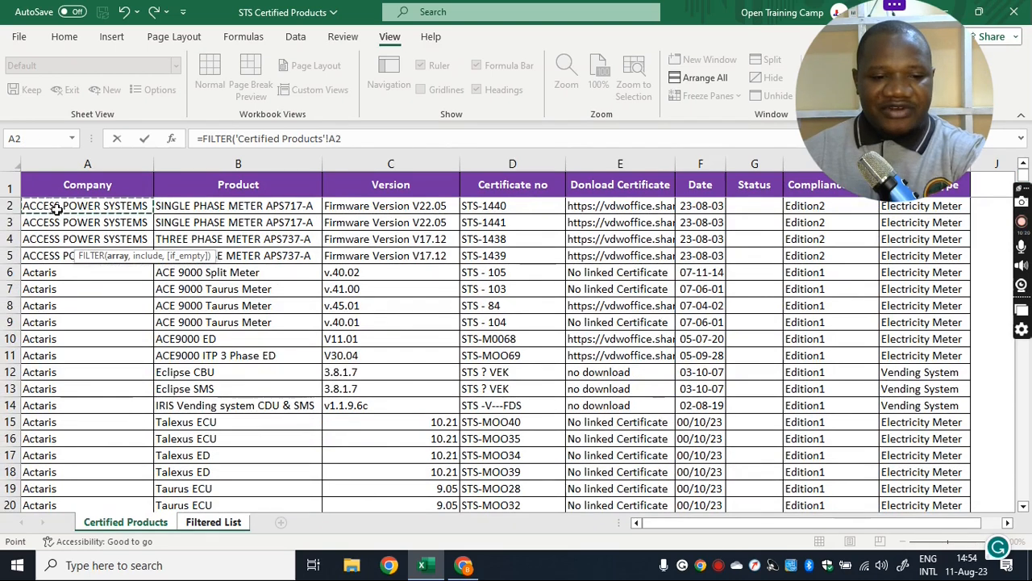
pyautogui.moveTo(60, 207); pyautogui.dragTo(879, 212)
pyautogui.hotkey('shift', 'Right')
pyautogui.hotkey('ctrl', 'shift', 'Down')
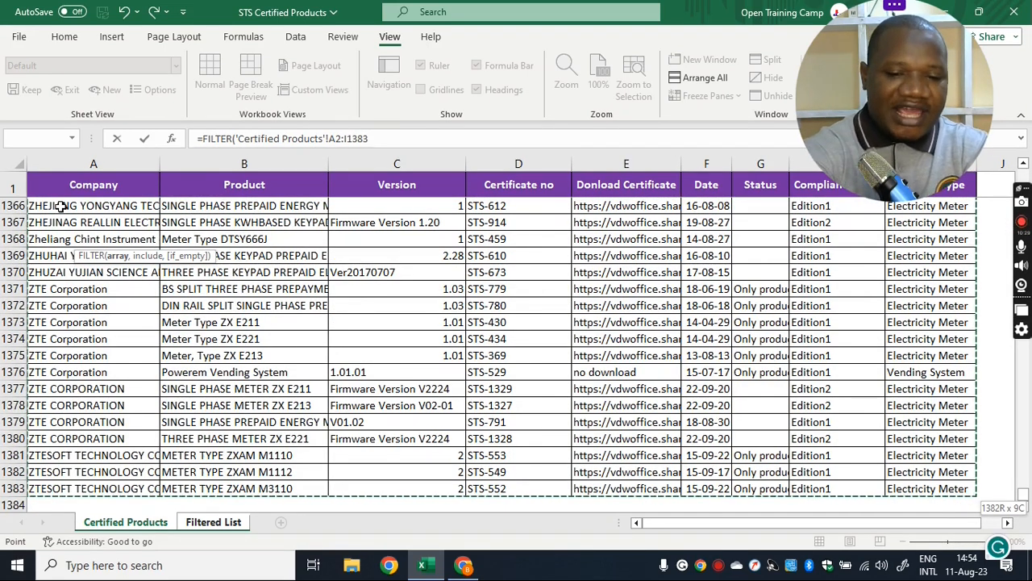
pyautogui.press('F4')
pyautogui.write(',')
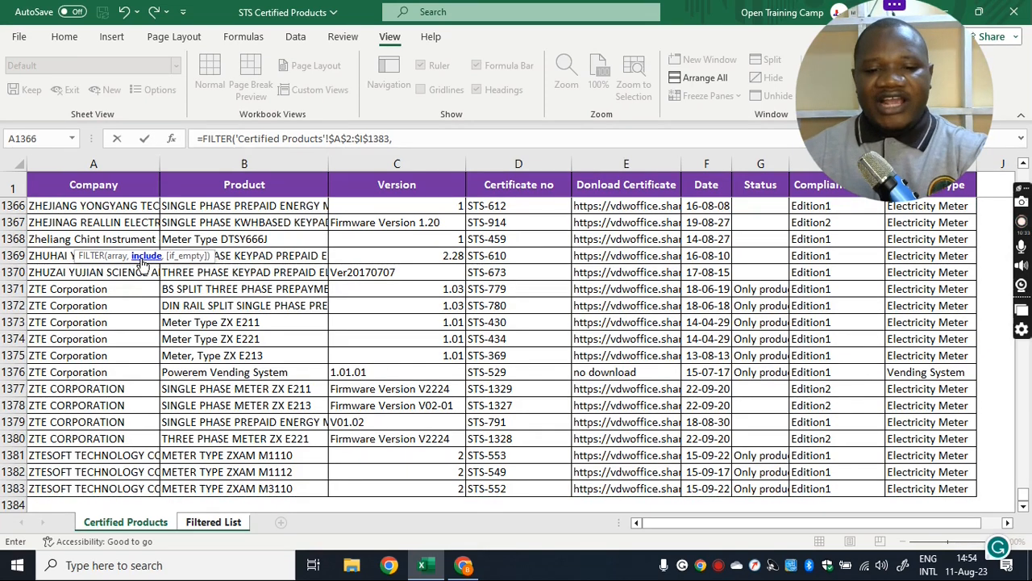
# Nest SEARCH inside ISNUMBER as the include argument of the FILTER formula.
pyautogui.write('isnu')
pyautogui.press('Tab')
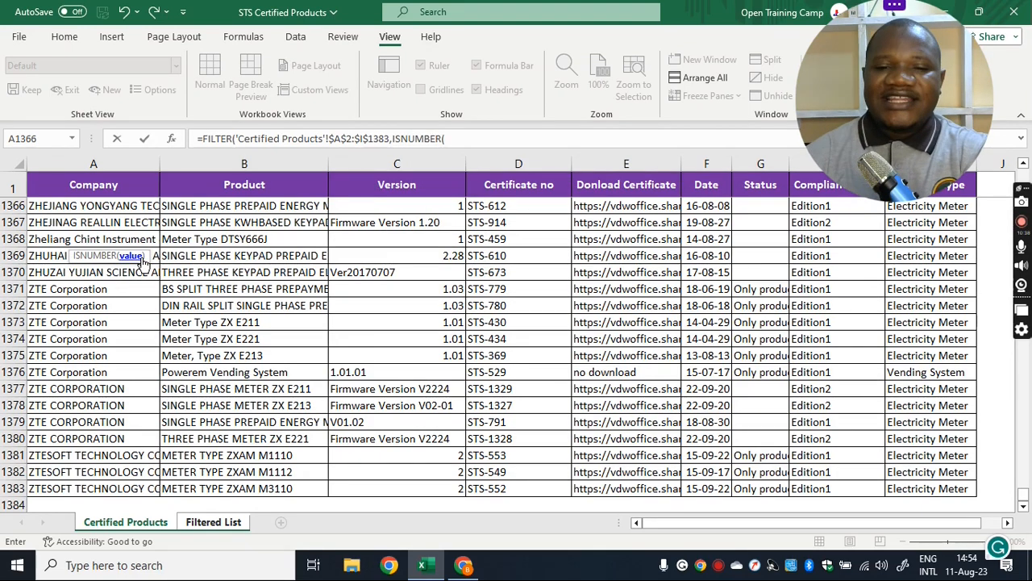
pyautogui.write('search')
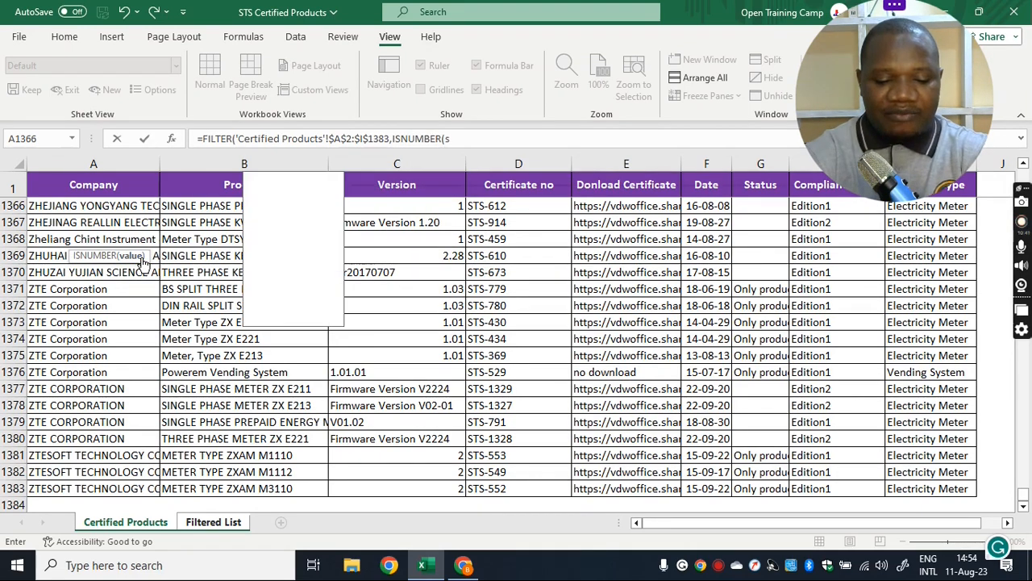
pyautogui.press('Tab')
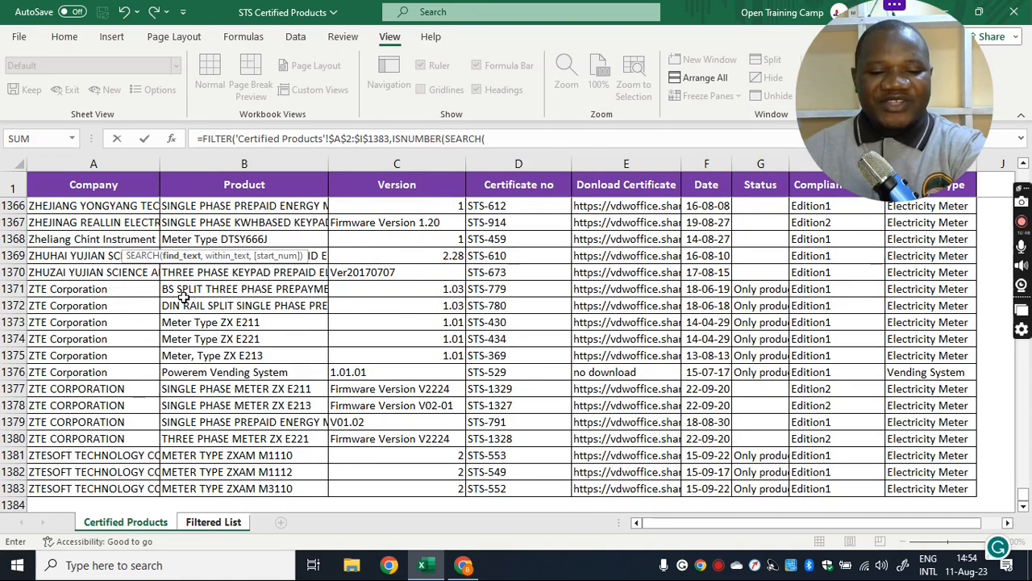
# Set the SEARCH find_text to the company search cell on the Filtered List sheet as absolute reference $C$2.
pyautogui.click(211, 521)
pyautogui.click(317, 202)
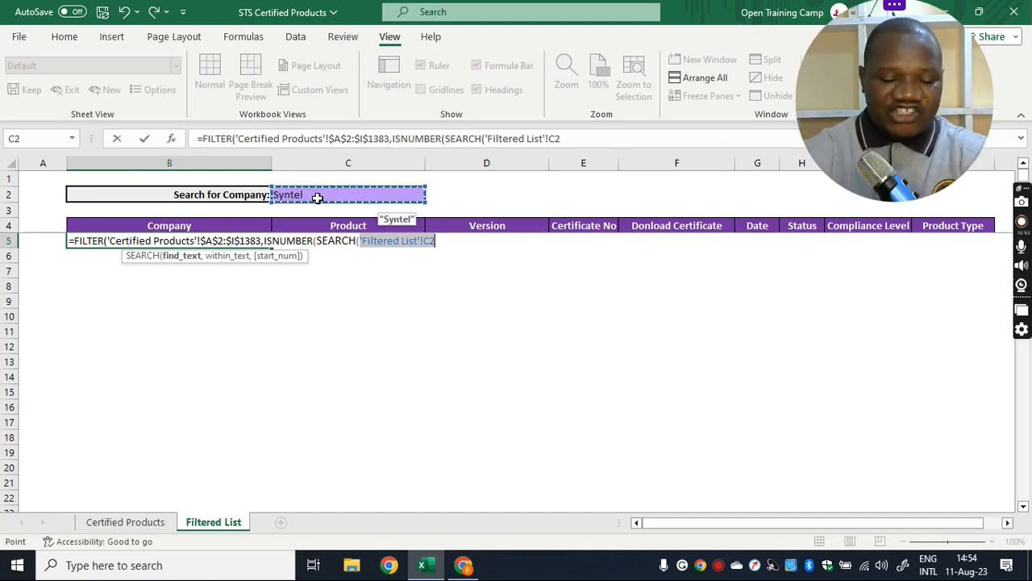
pyautogui.press('F4')
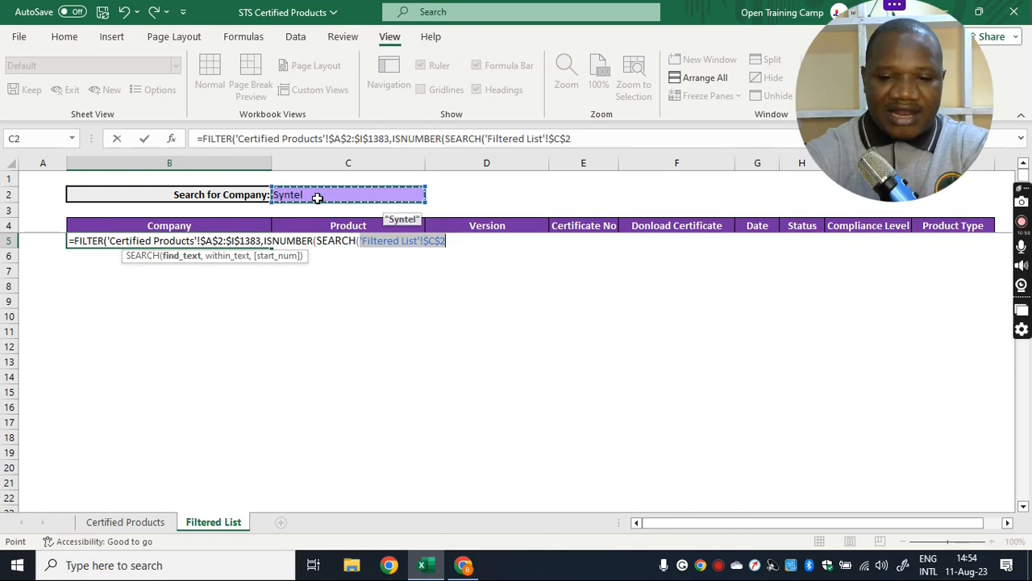
pyautogui.write(',')
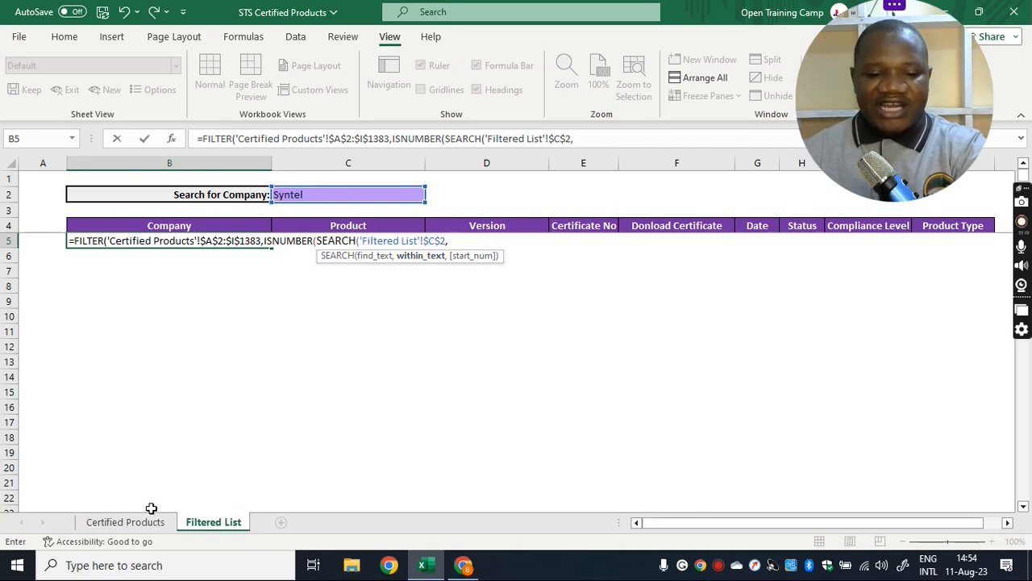
# Set the SEARCH within_text to the absolute Company range $A$2:$A$1383 on the Certified Products sheet and close the SEARCH and ISNUMBER functions.
pyautogui.click(130, 528)
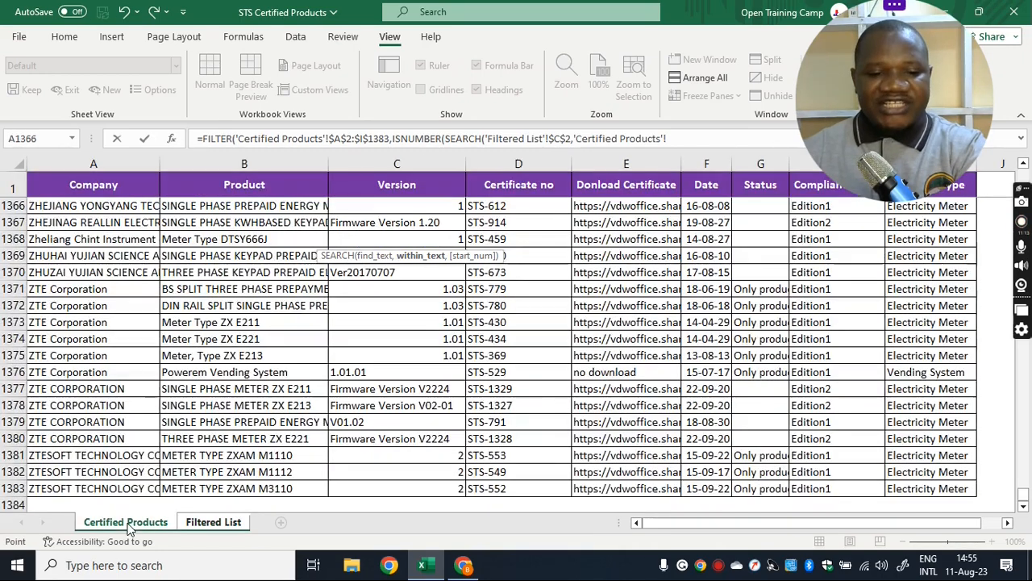
pyautogui.scroll(3, 101, 217)
pyautogui.scroll(16, 101, 216)
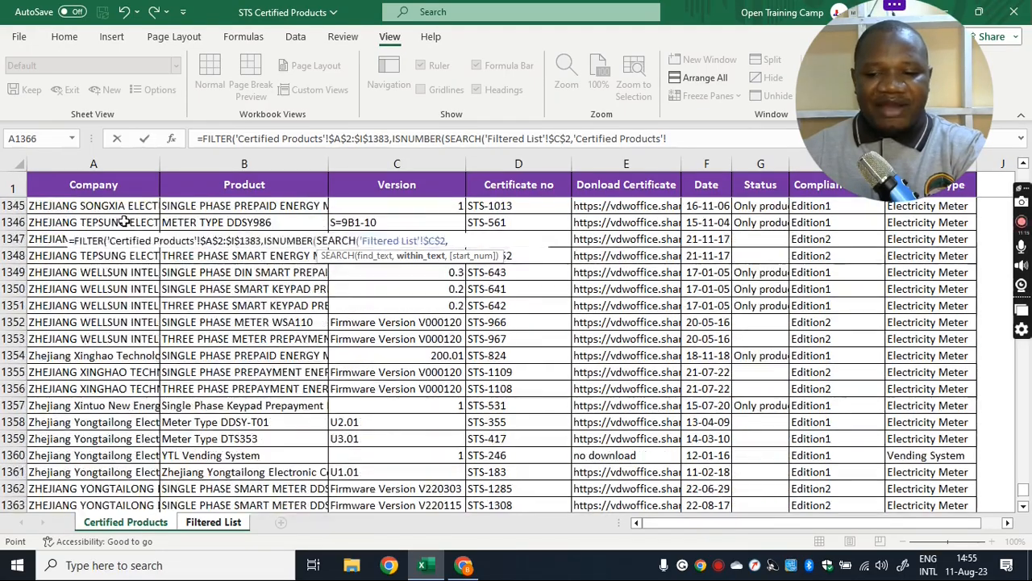
pyautogui.moveTo(1023, 482); pyautogui.dragTo(1026, 167)
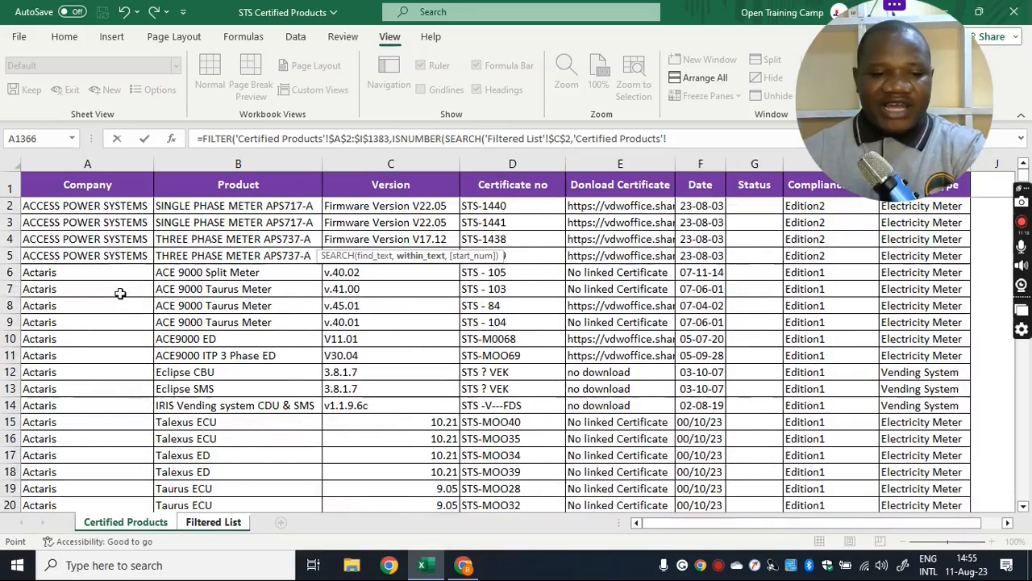
pyautogui.click(105, 207)
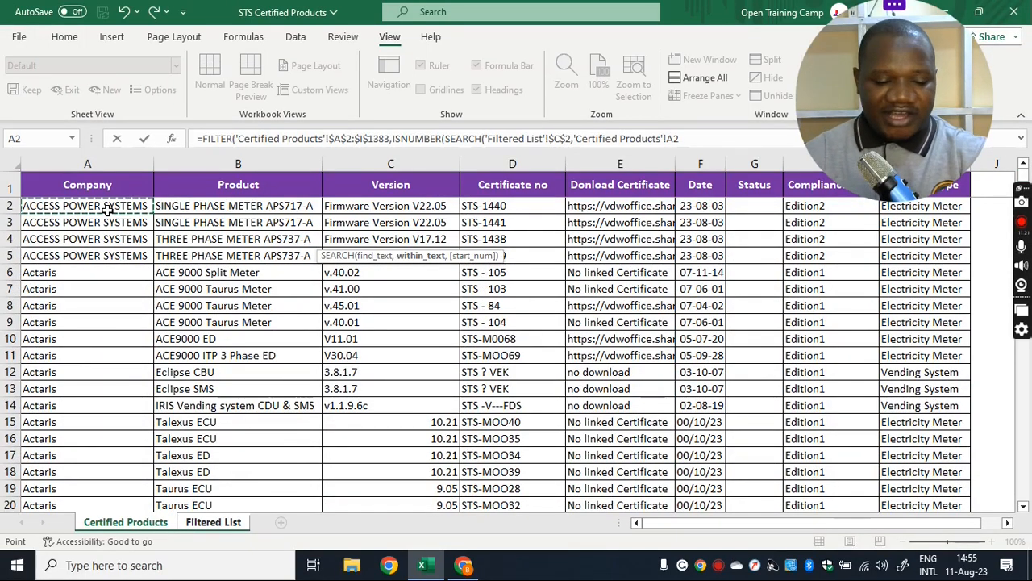
pyautogui.hotkey('ctrl', 'shift', 'Down')
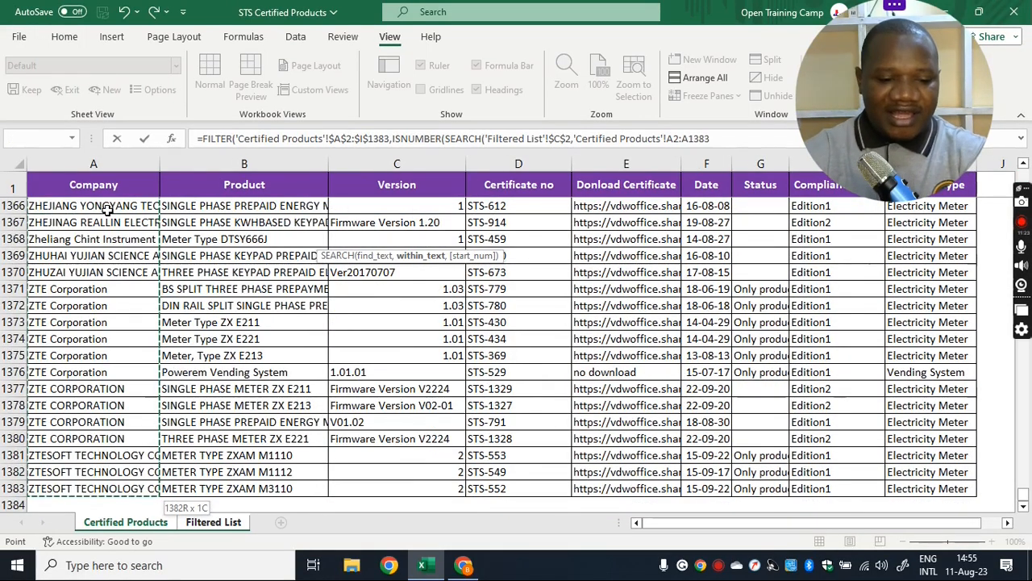
pyautogui.press('F4')
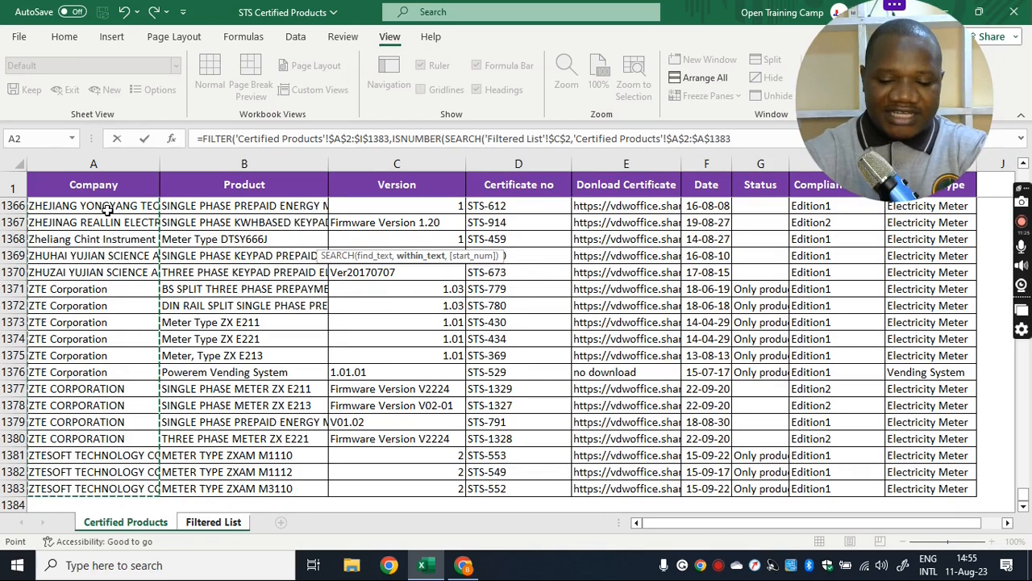
pyautogui.write(',')
pyautogui.press('BackSpace')
pyautogui.write(')')
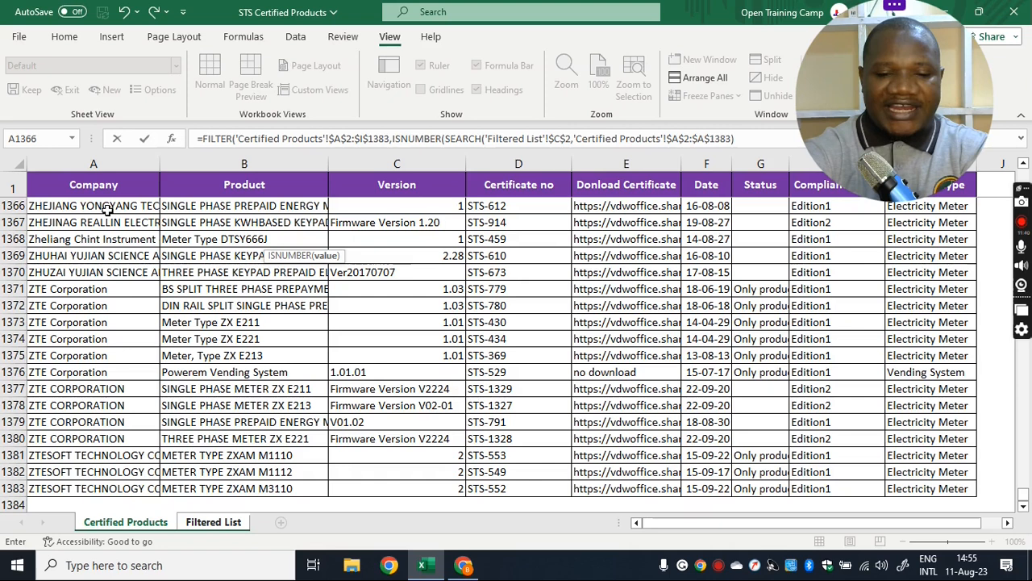
pyautogui.write(')')
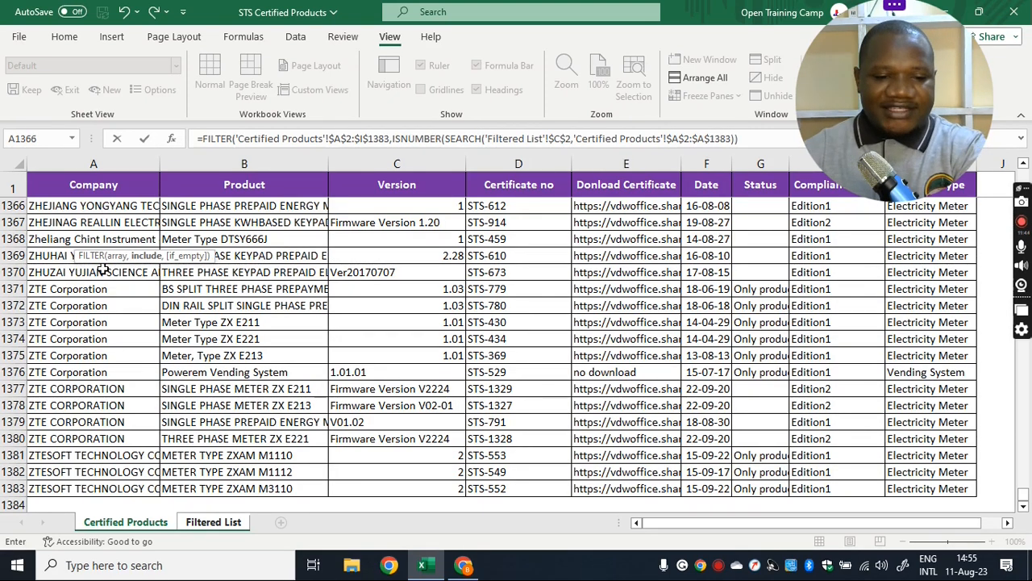
# Add a quoted if_empty message beginning "Company no" to the FILTER formula, close the function and commit it.
pyautogui.moveTo(129, 255); pyautogui.dragTo(358, 159)
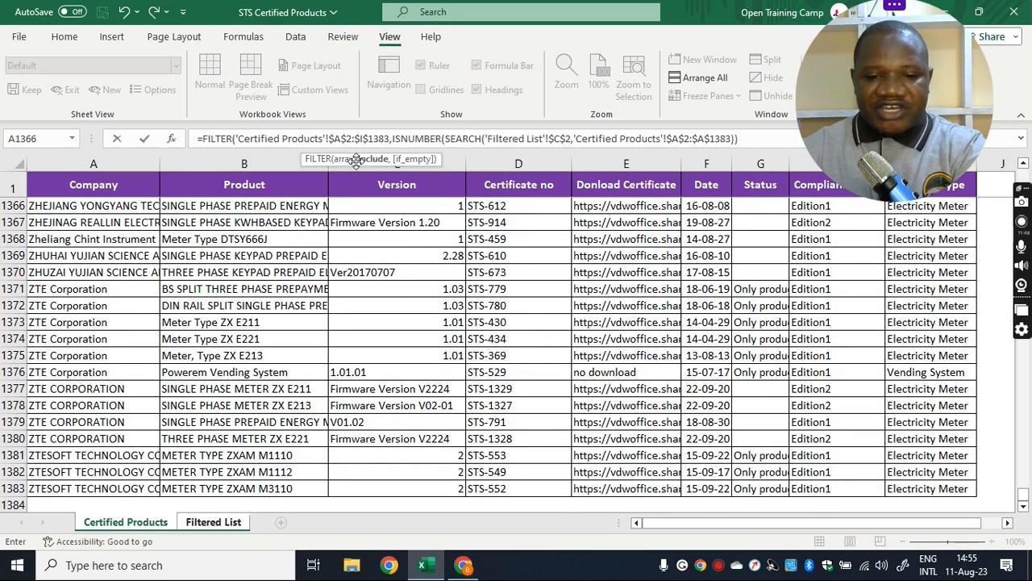
pyautogui.click(761, 142)
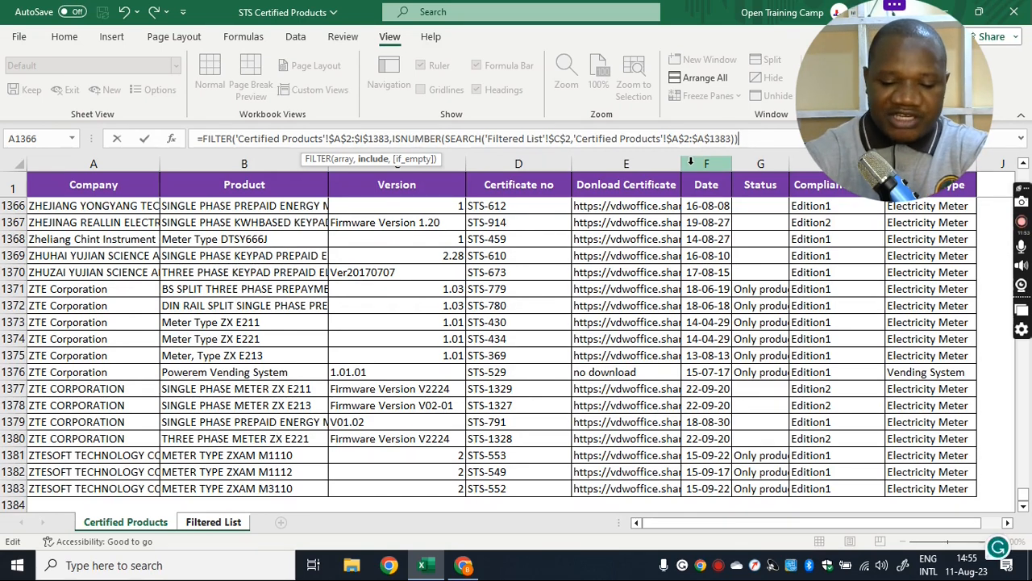
pyautogui.write(',')
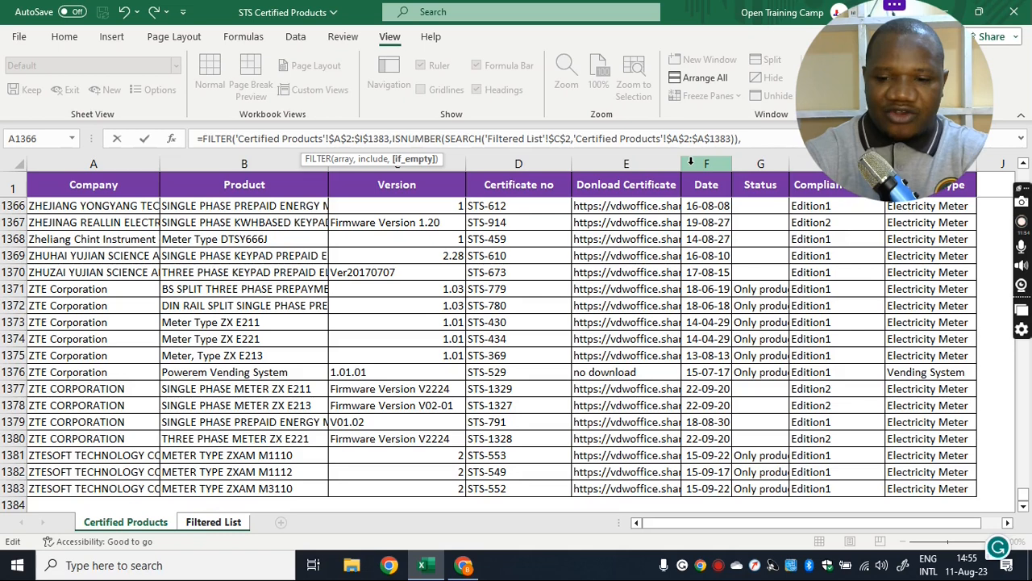
pyautogui.write('""')
pyautogui.press('BackSpace')
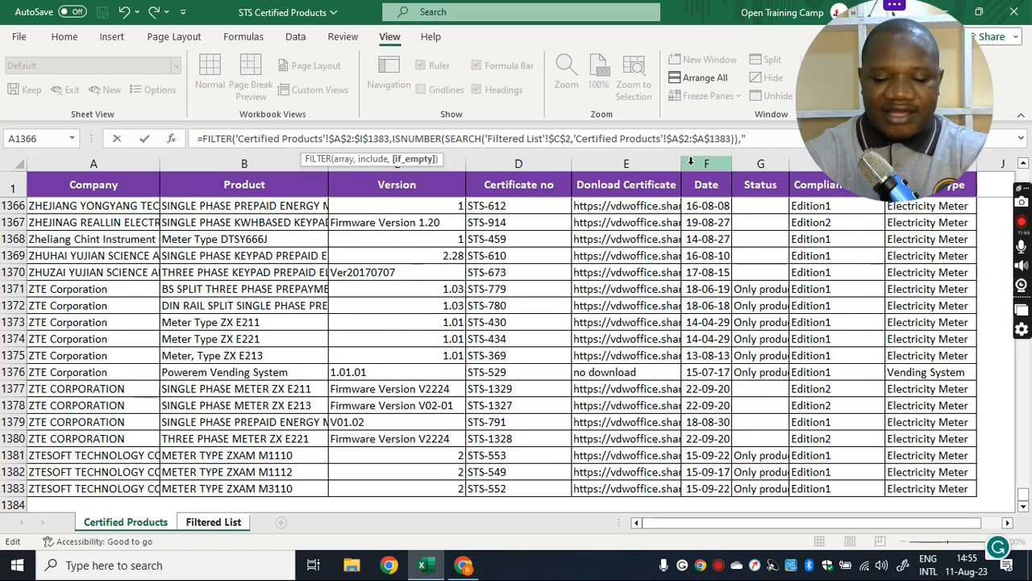
pyautogui.write('Company no')
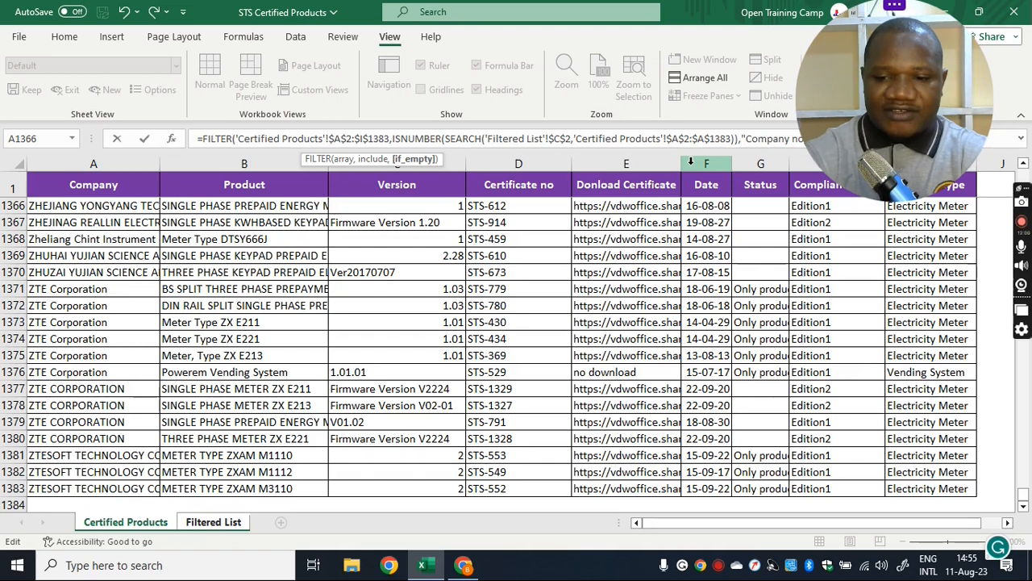
pyautogui.write(')')
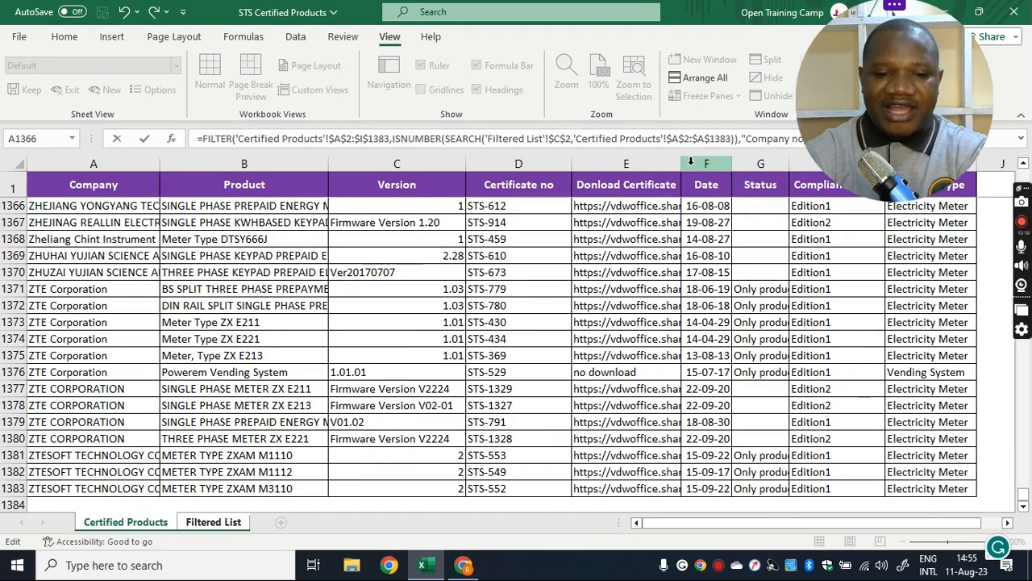
pyautogui.press('Return')
pyautogui.click(348, 467)
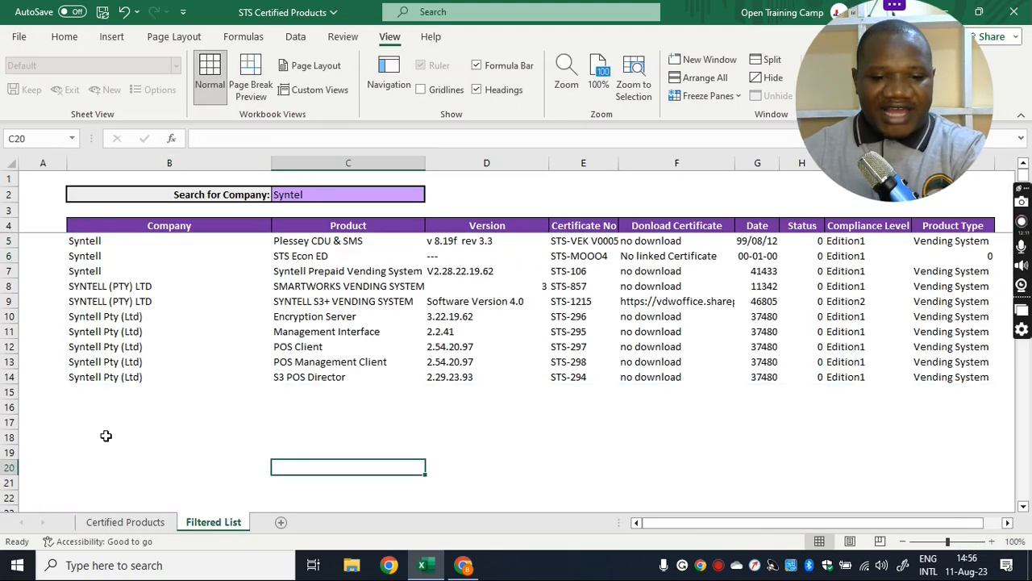
# Set the company search cell C2 to Conlog and review the filtered rows.
pyautogui.click(313, 195)
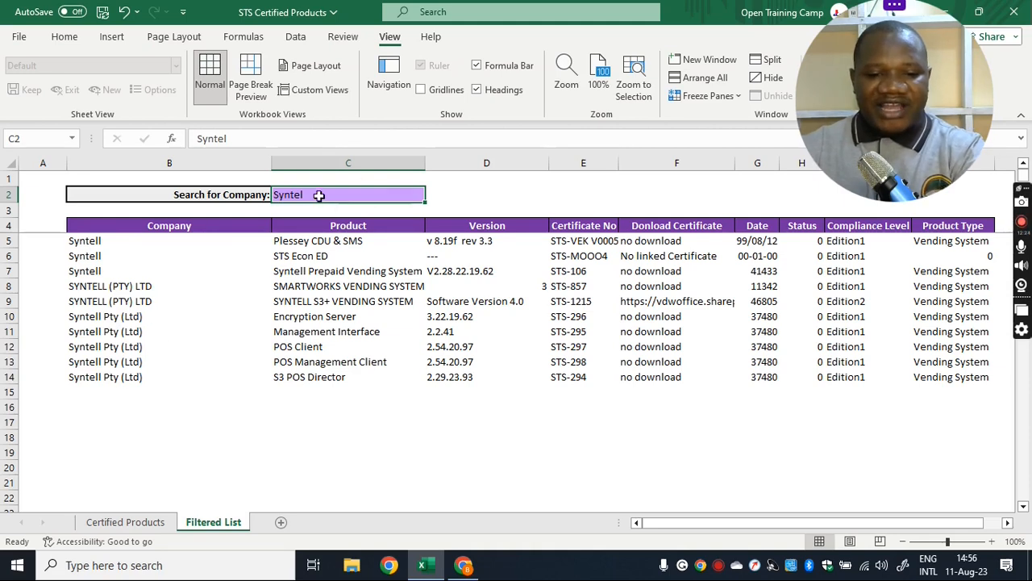
pyautogui.press('BackSpace')
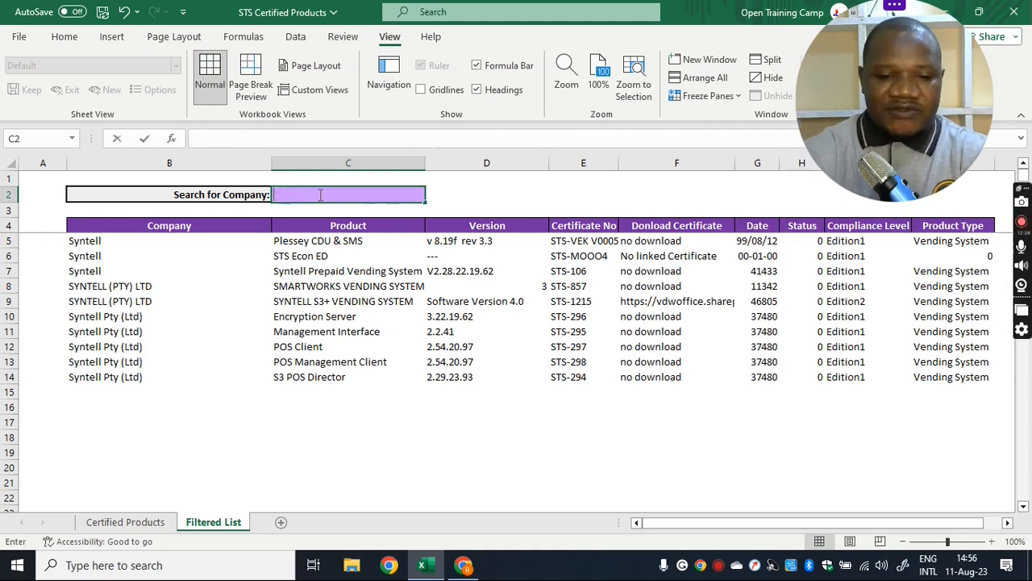
pyautogui.write('Conlog')
pyautogui.press('Return')
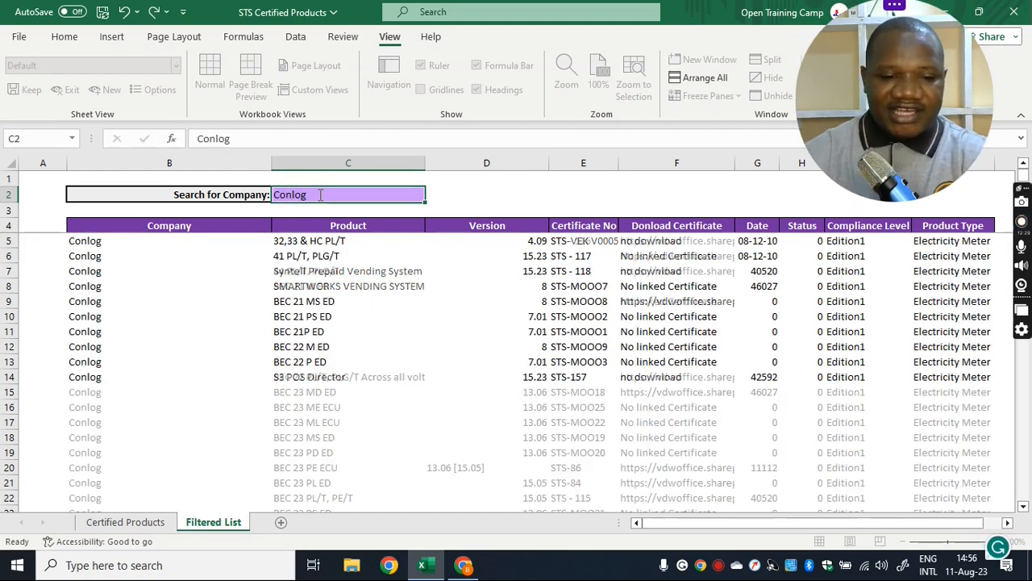
pyautogui.scroll(-19, 148, 306)
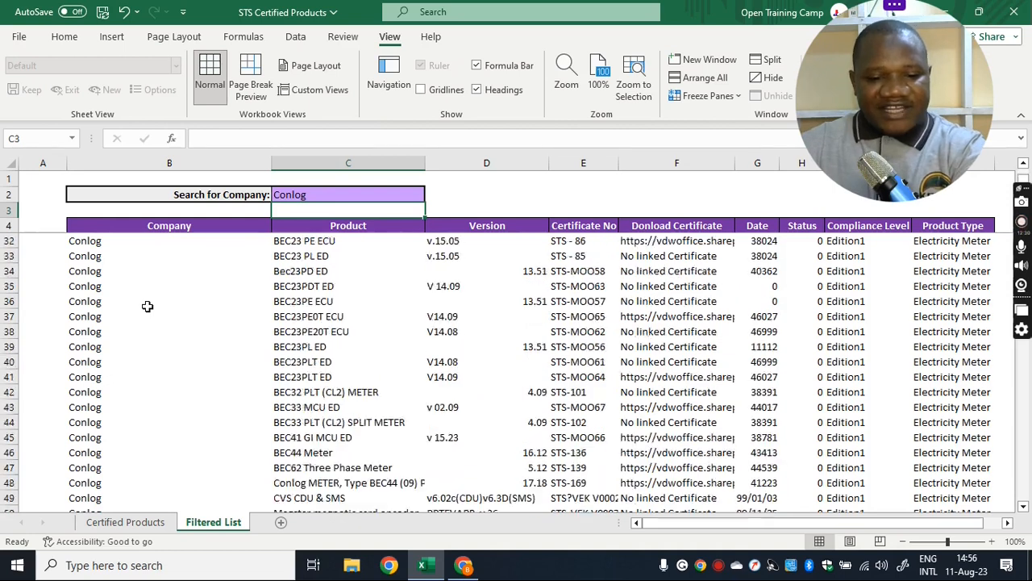
pyautogui.scroll(-6, 147, 305)
pyautogui.scroll(3, 148, 306)
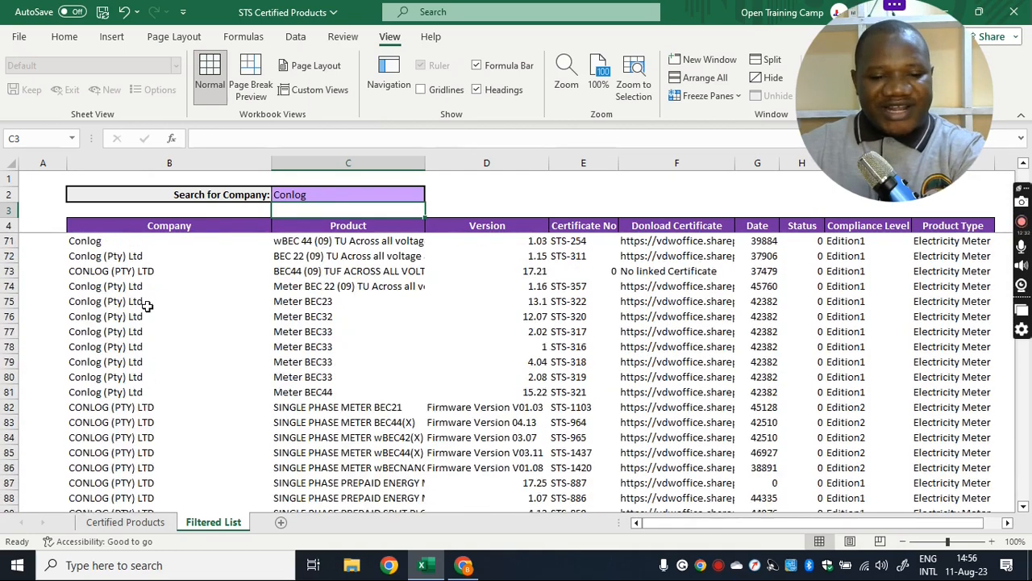
pyautogui.scroll(-6, 147, 306)
pyautogui.scroll(5, 148, 306)
pyautogui.scroll(5, 147, 305)
# Set the company search cell C2 to Hexing and review the filtered rows.
pyautogui.click(317, 193)
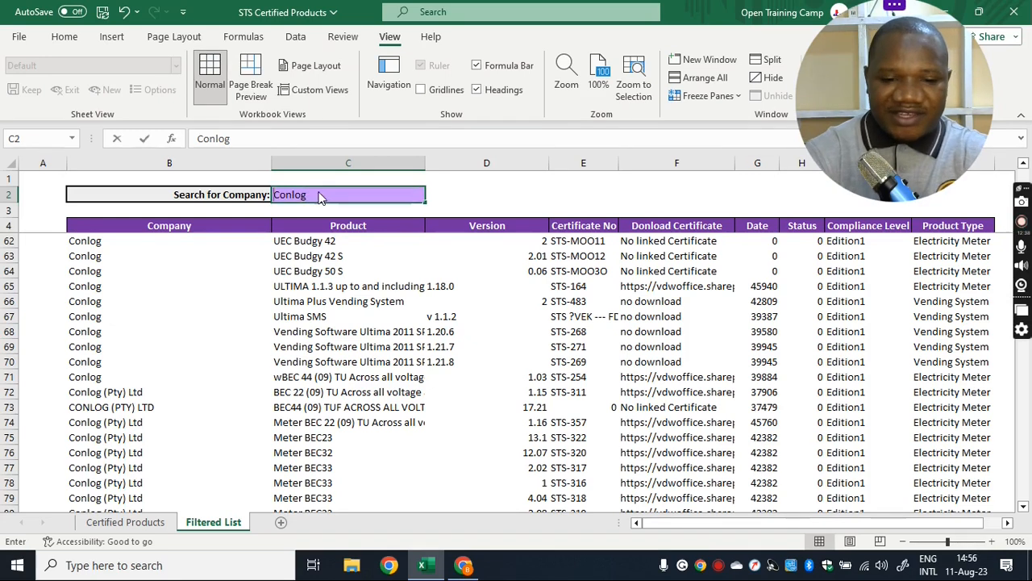
pyautogui.press('BackSpace')
pyautogui.write('Hexing')
pyautogui.press('Return')
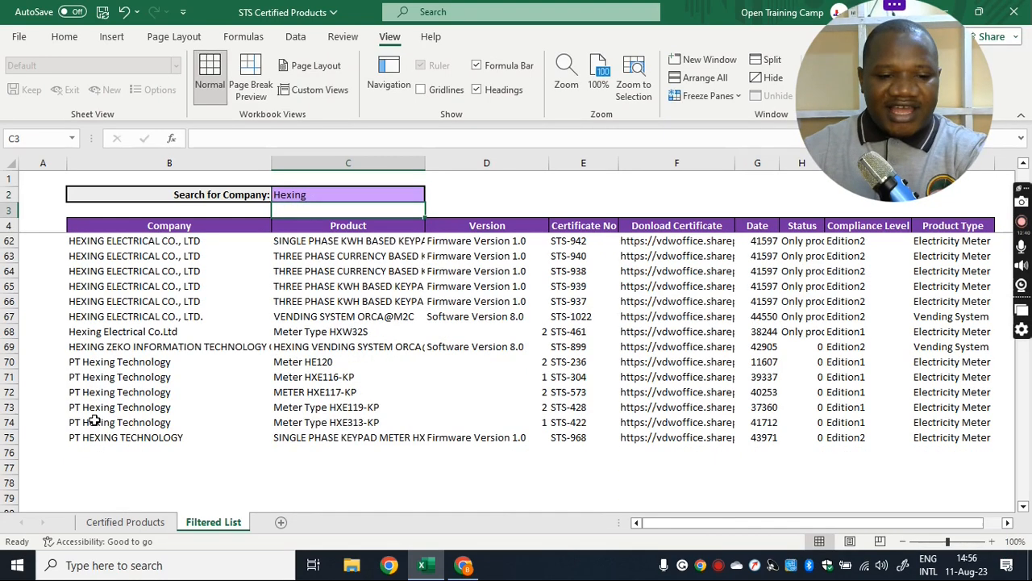
pyautogui.scroll(4, 110, 368)
pyautogui.scroll(15, 110, 368)
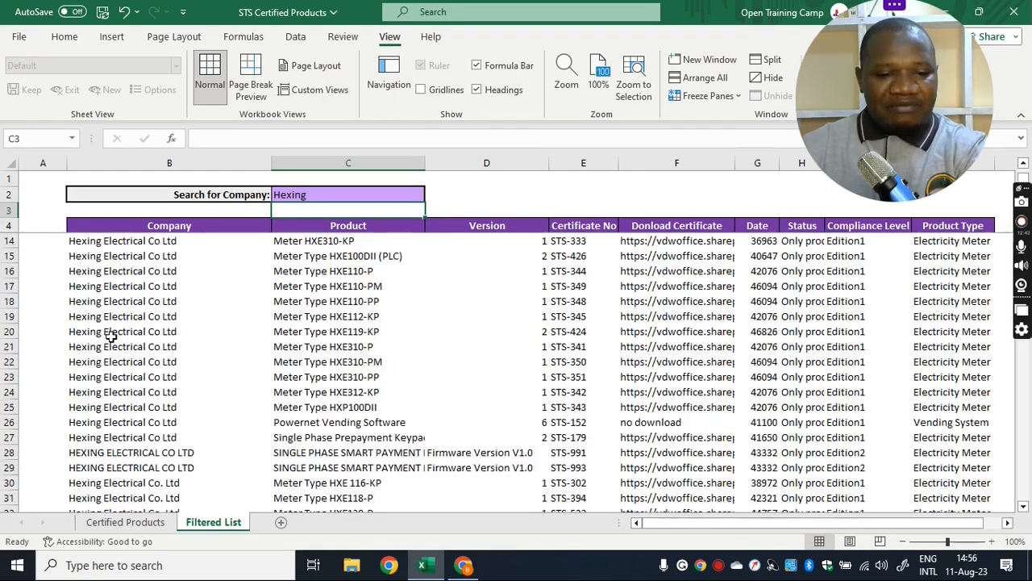
pyautogui.scroll(-4, 153, 287)
pyautogui.scroll(4, 152, 287)
pyautogui.click(320, 192)
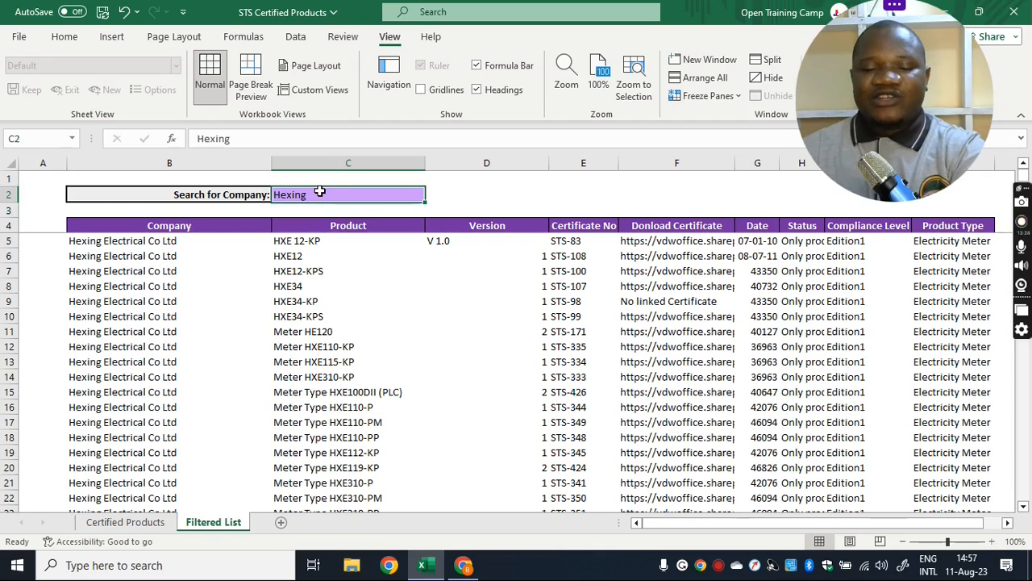